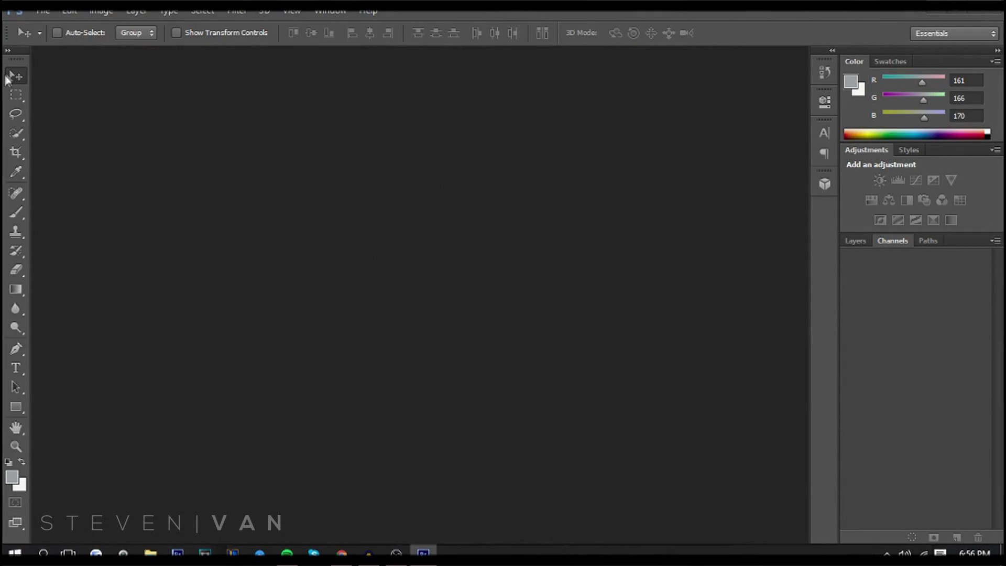
Start a new document from the Default Photoshop Size preset and set its dimensions to 1920 by 1080 pixels.
click(45, 11)
click(49, 25)
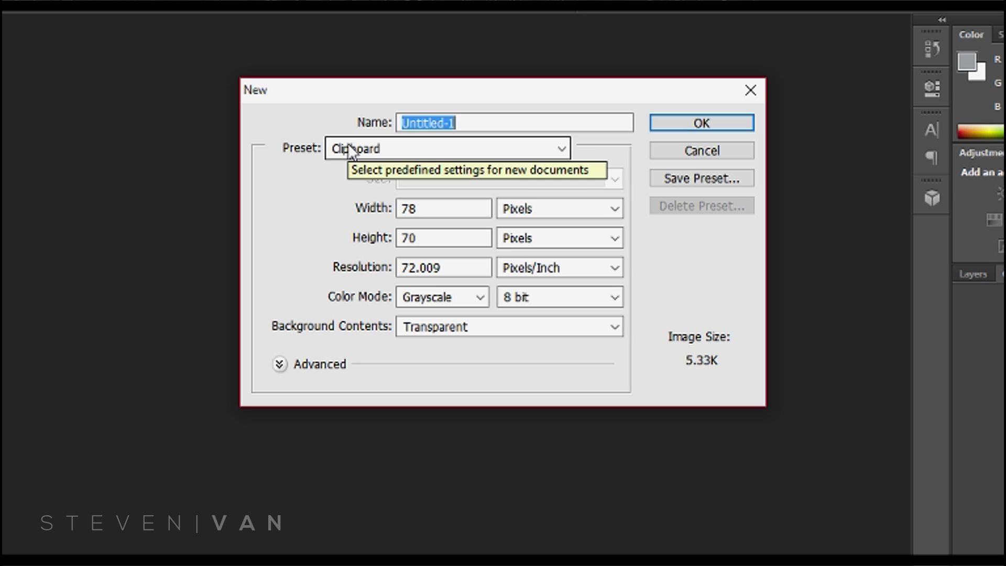
click(388, 147)
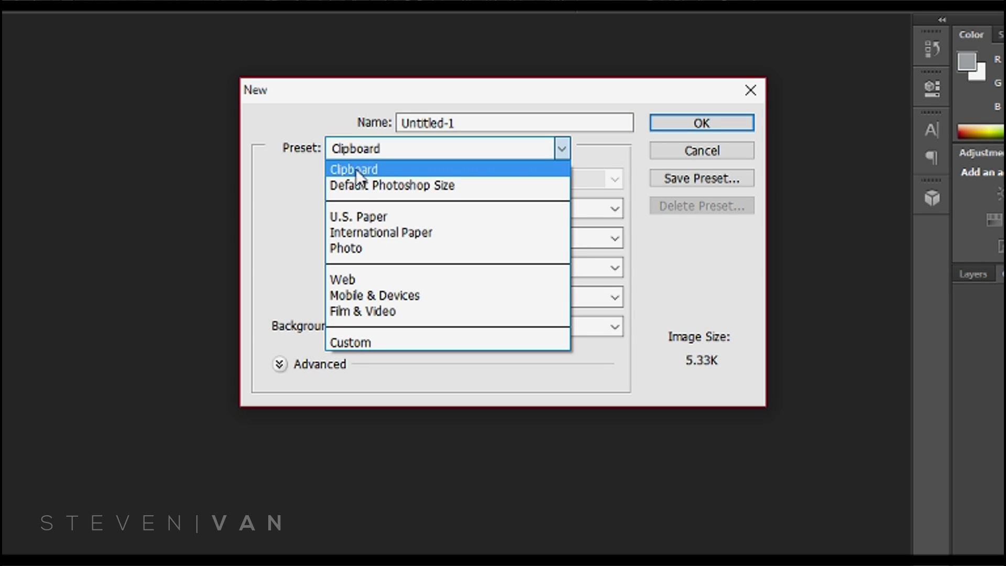
click(360, 186)
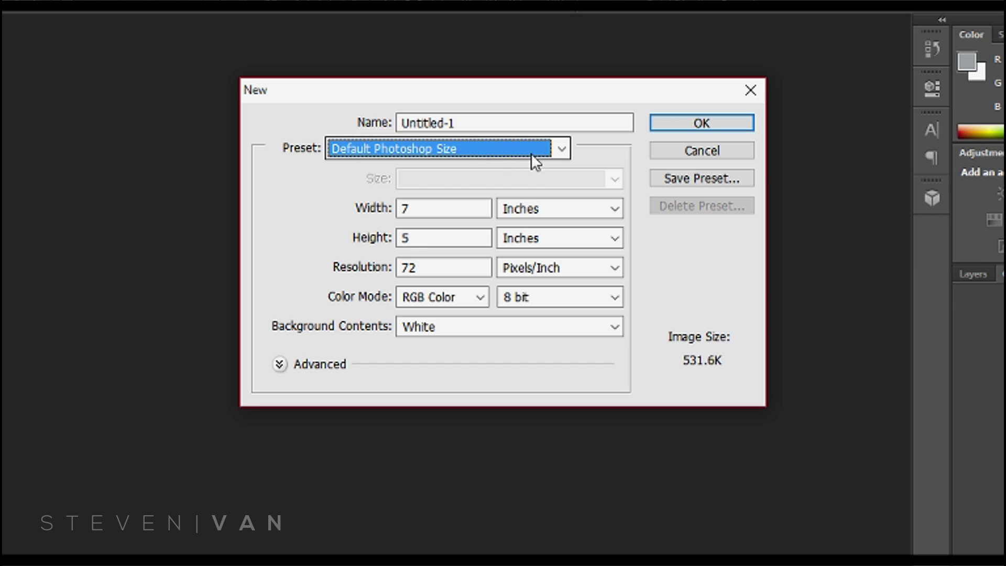
click(516, 210)
click(519, 227)
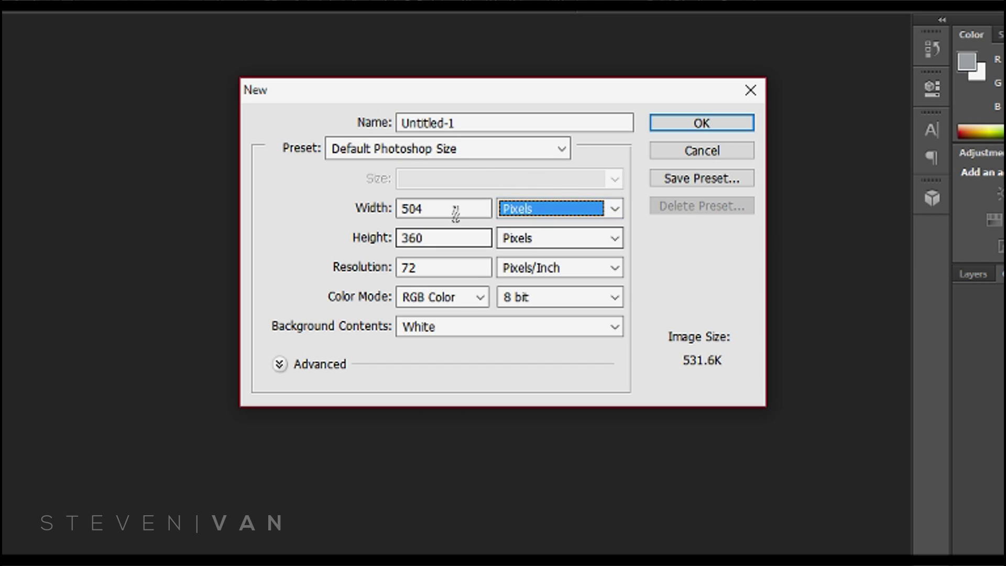
double_click(455, 213)
text(1920)
key(Tab)
text(1080)
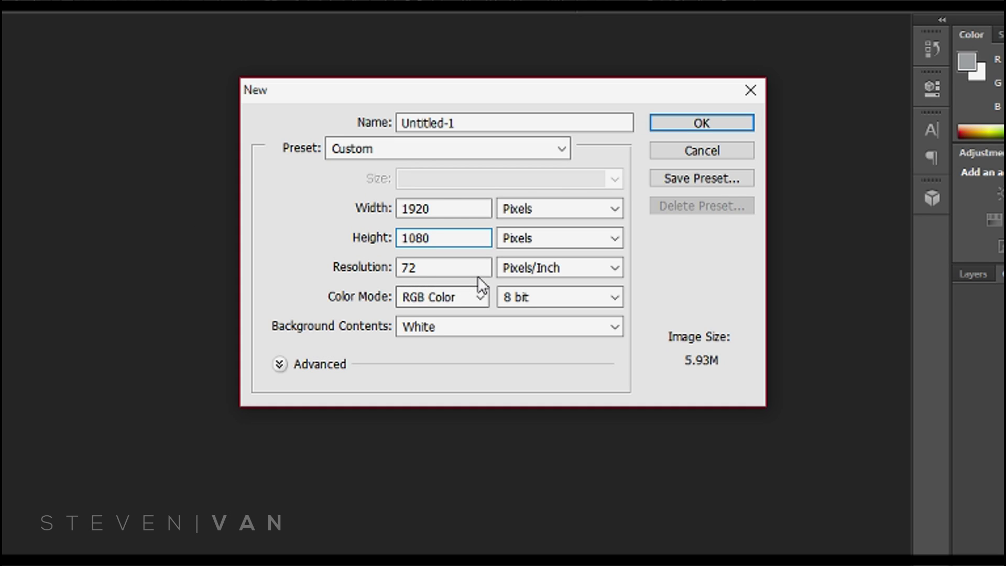
Keep the colour mode at RGB Color, make the background contents Transparent and create the document.
click(476, 294)
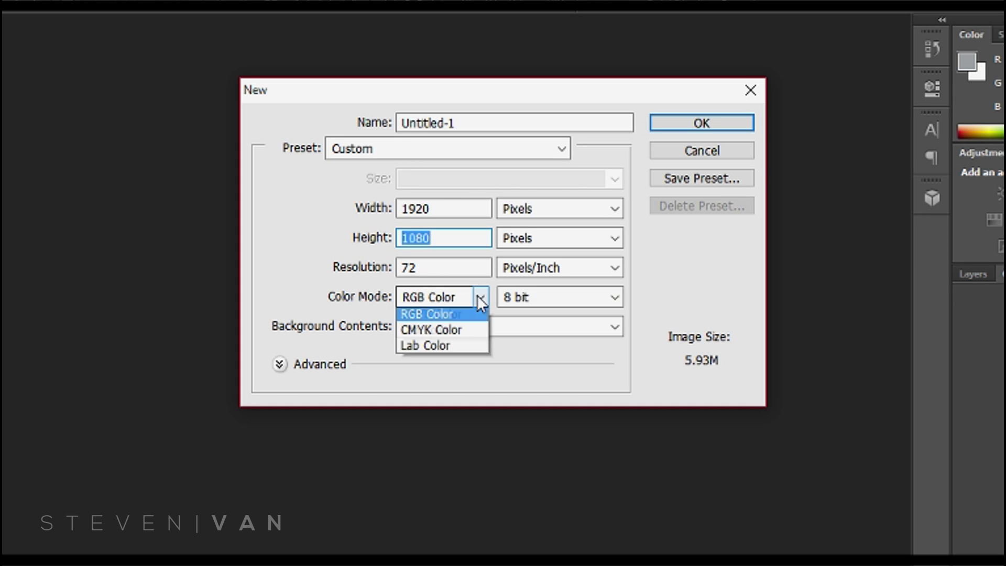
click(477, 296)
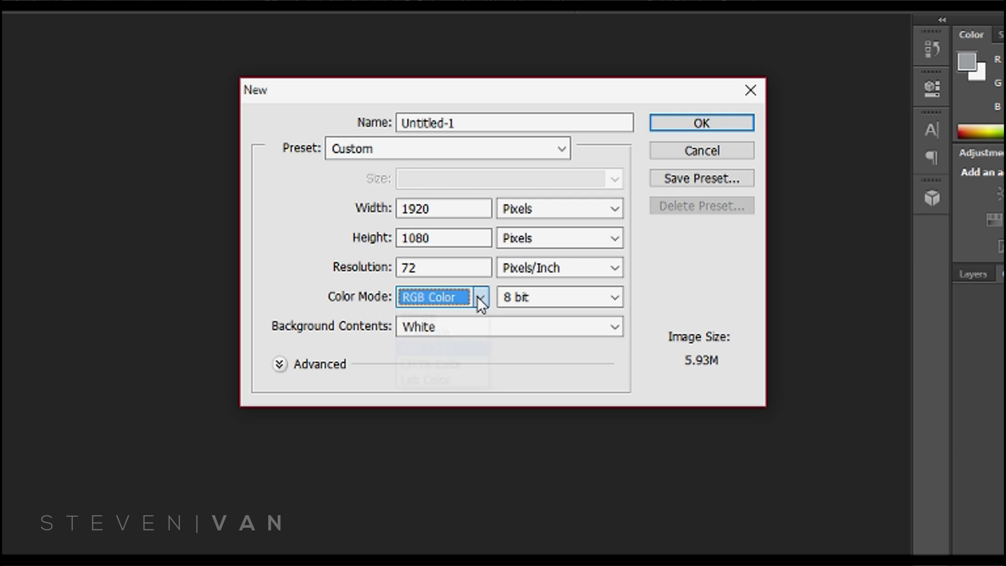
click(469, 330)
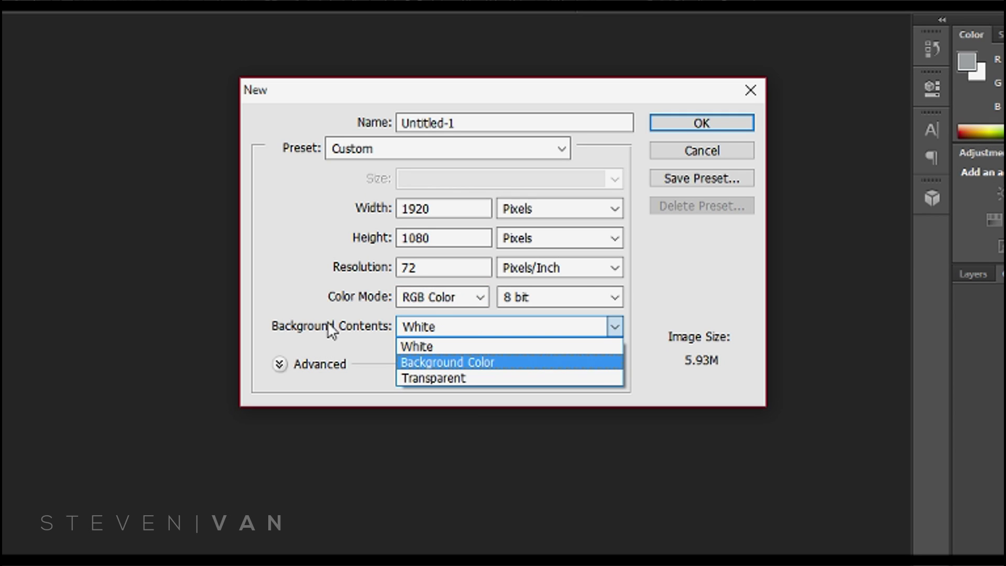
click(443, 376)
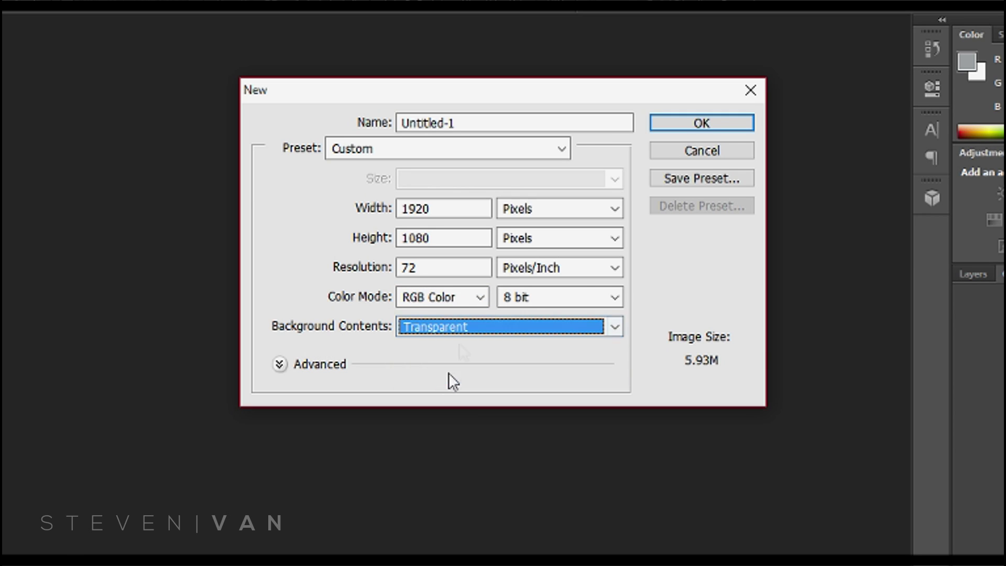
click(701, 123)
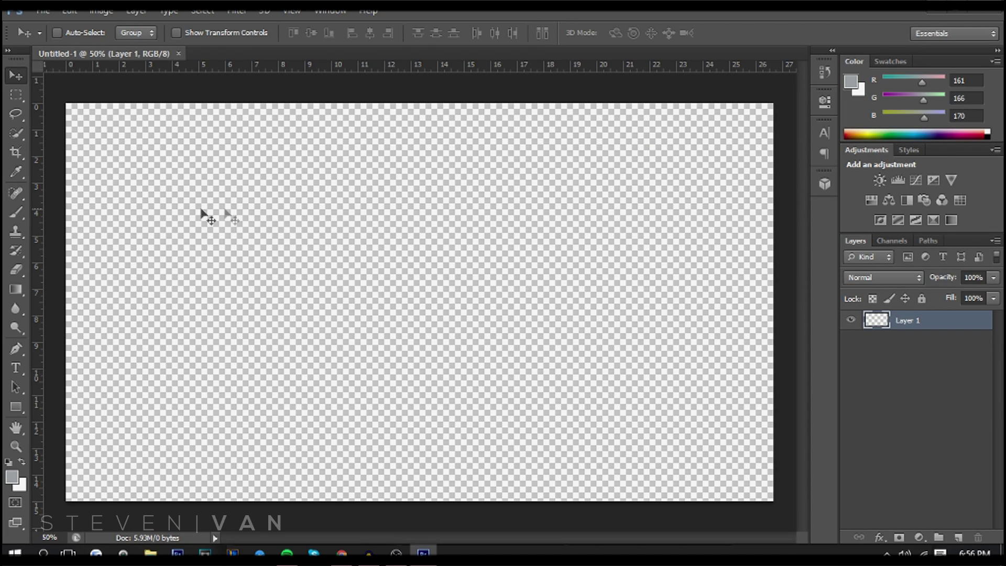
Place the Untitled-1 PayPal thumbnail image from the Downloads folder so it fills the canvas.
click(976, 390)
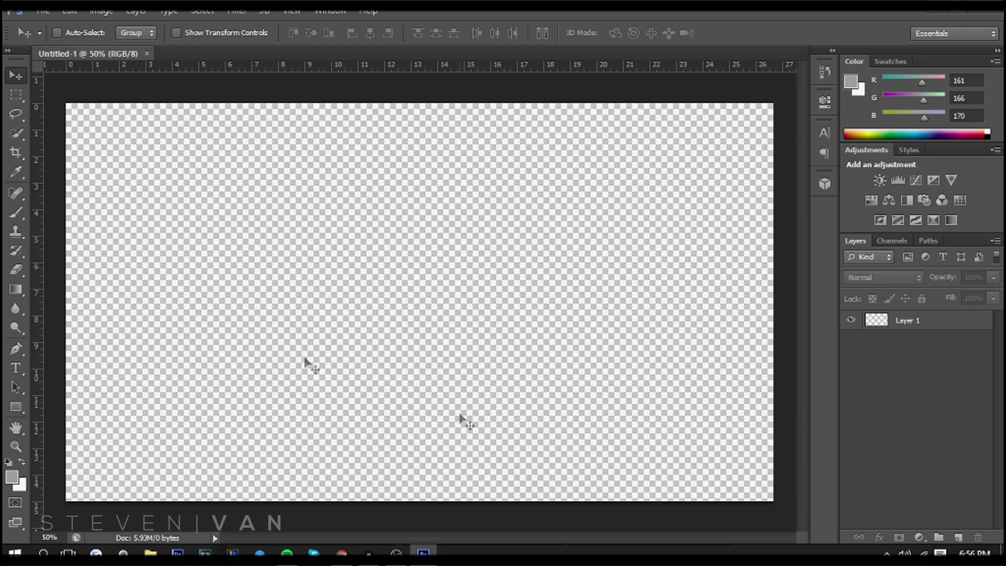
click(43, 11)
click(147, 247)
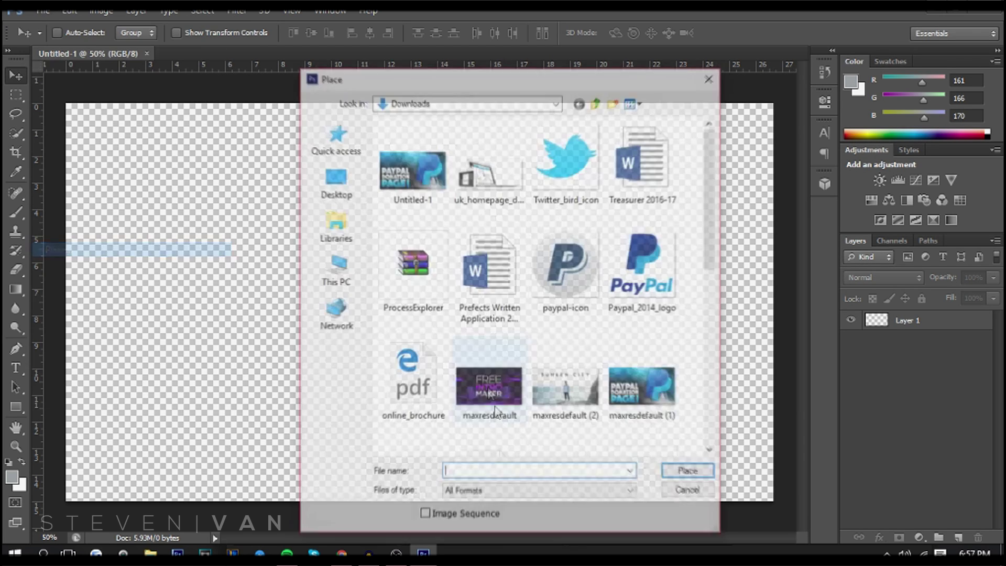
click(413, 163)
double_click(411, 161)
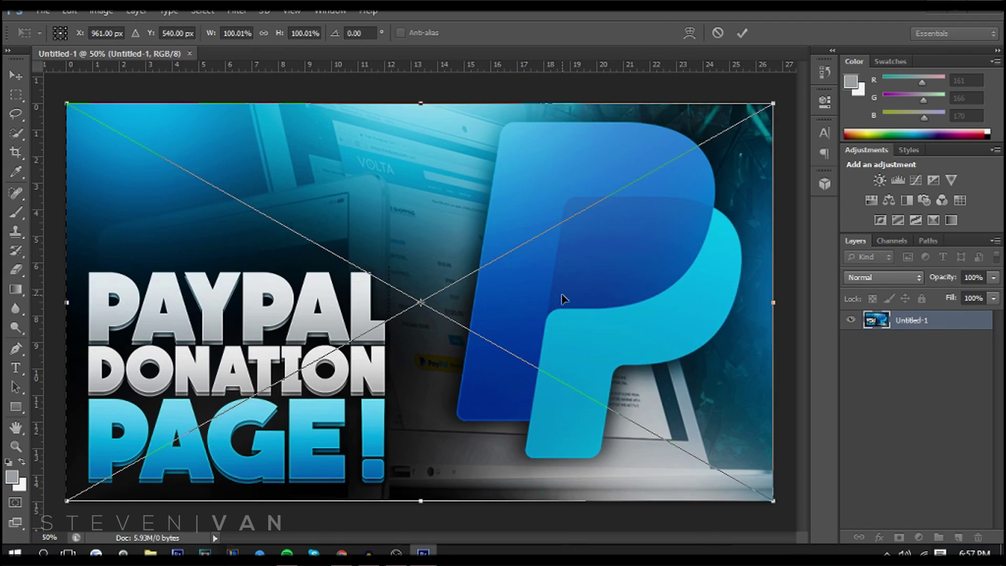
key(Return)
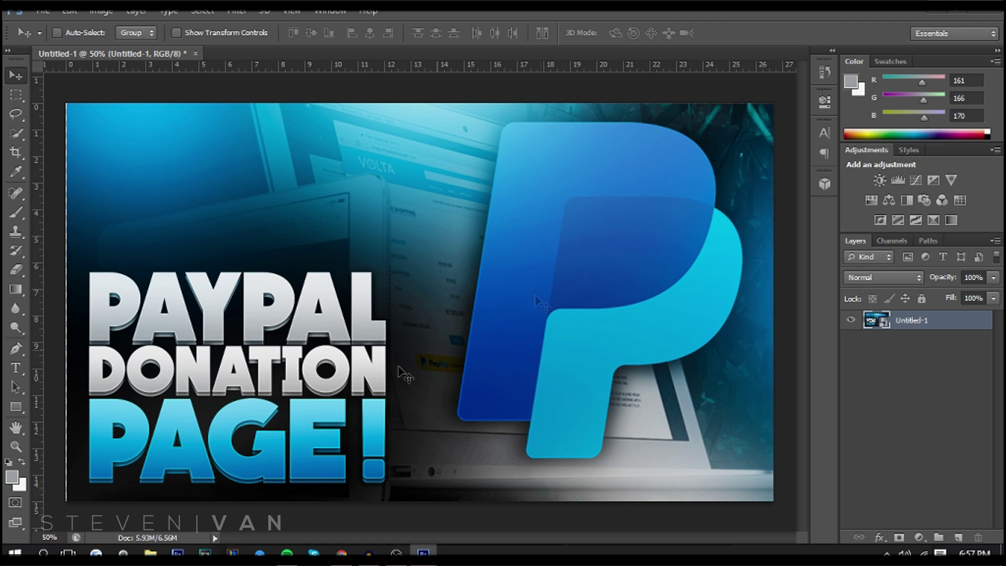
Add an empty layer above the placed image, then set vertical and horizontal guides through the canvas centre and keep the new layer selected.
click(959, 538)
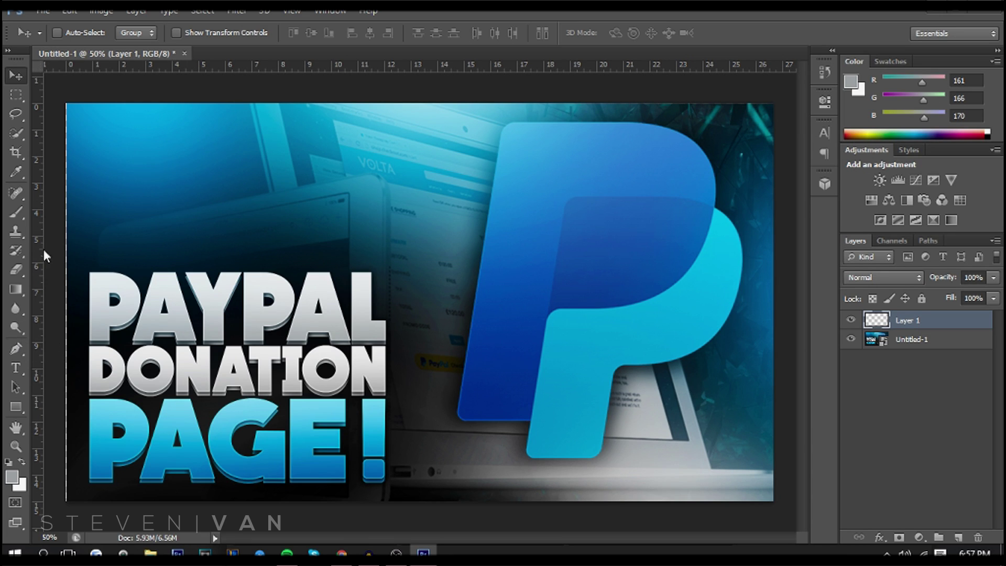
key(ctrl+r)
key(ctrl+r)
drag(71, 68, 120, 55)
drag(38, 113, 6, 151)
key(ctrl+r)
key(ctrl+r)
key(ctrl+r)
key(ctrl+r)
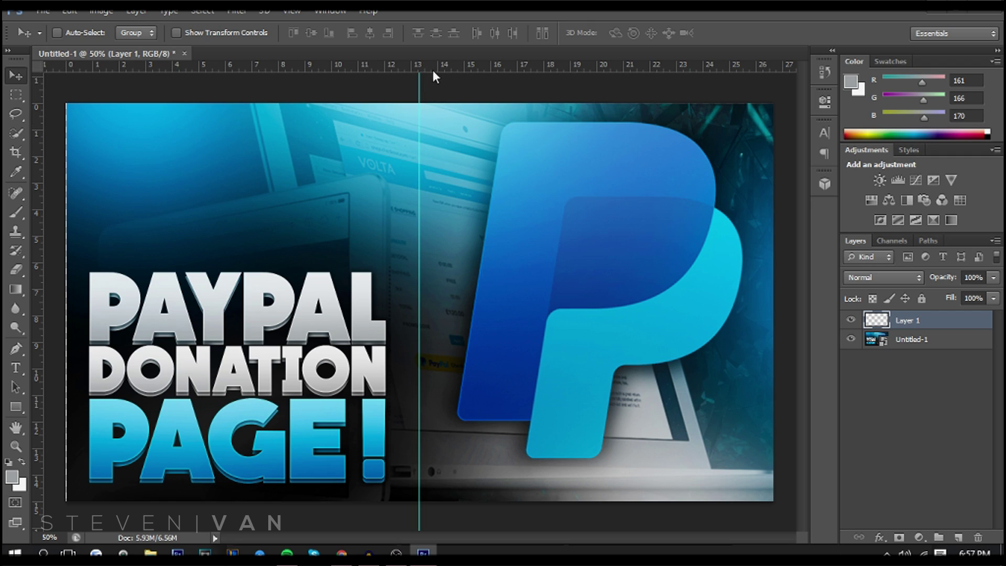
drag(432, 69, 440, 303)
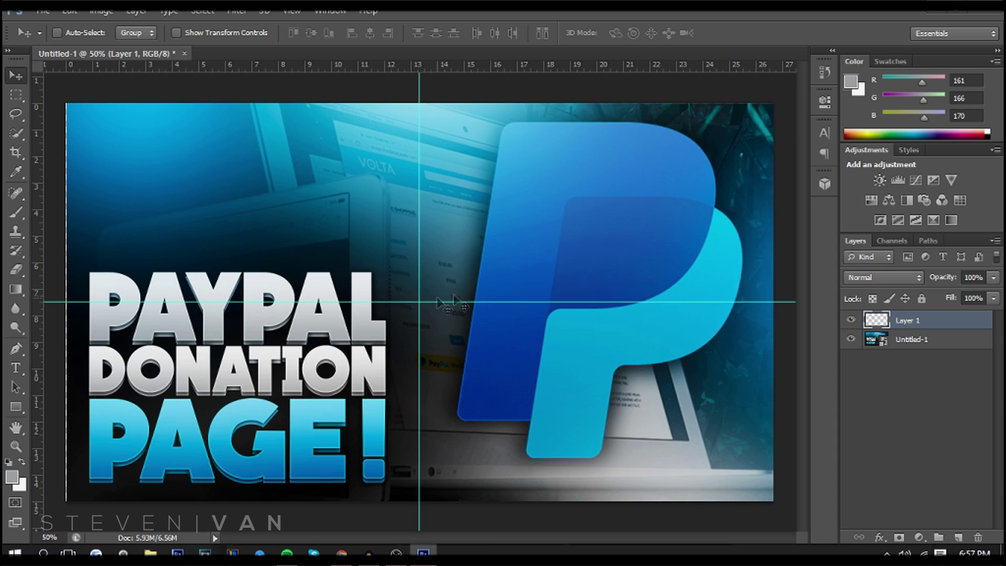
click(881, 405)
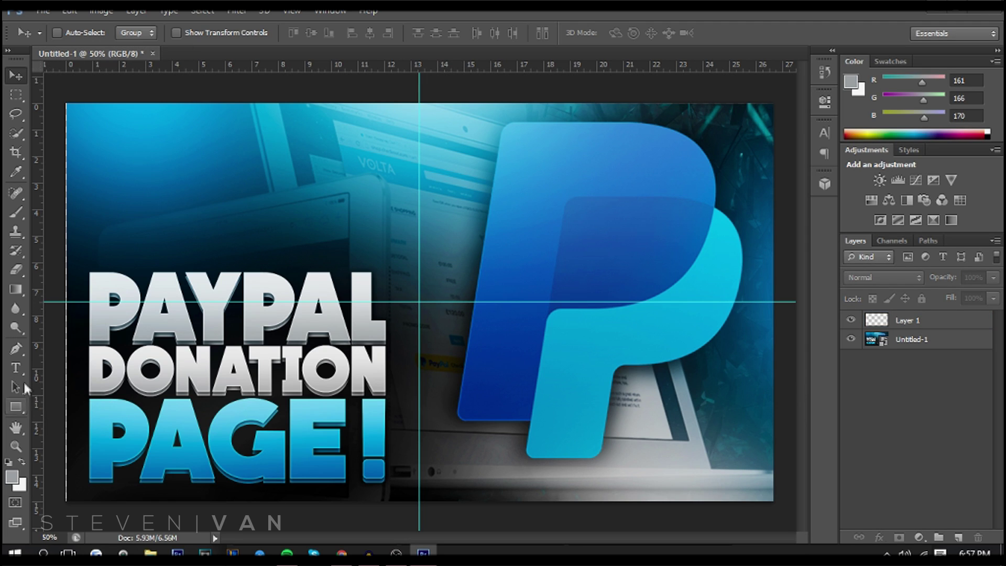
click(929, 320)
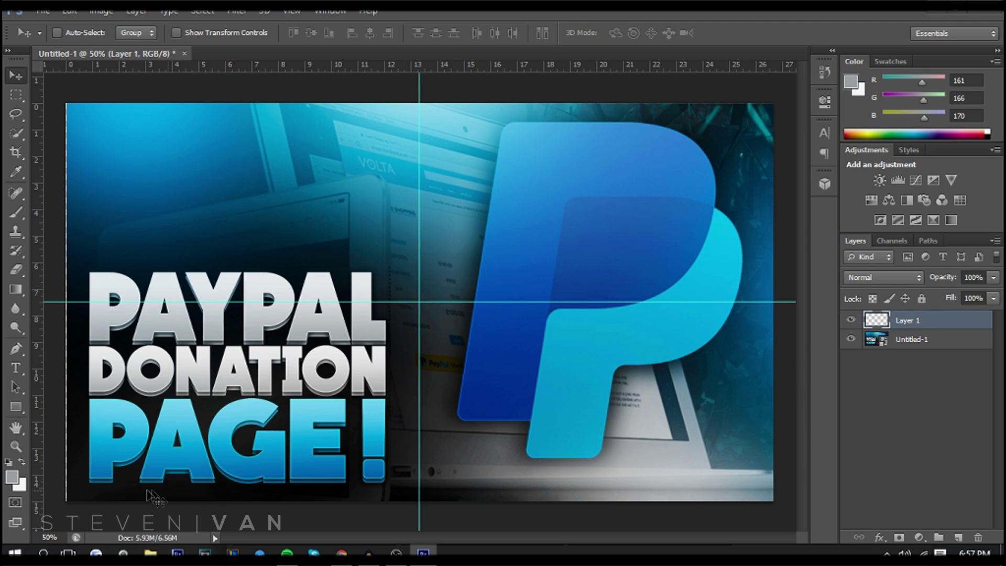
Activate the standard Pen tool from the group of pen and anchor point tools.
click(12, 350)
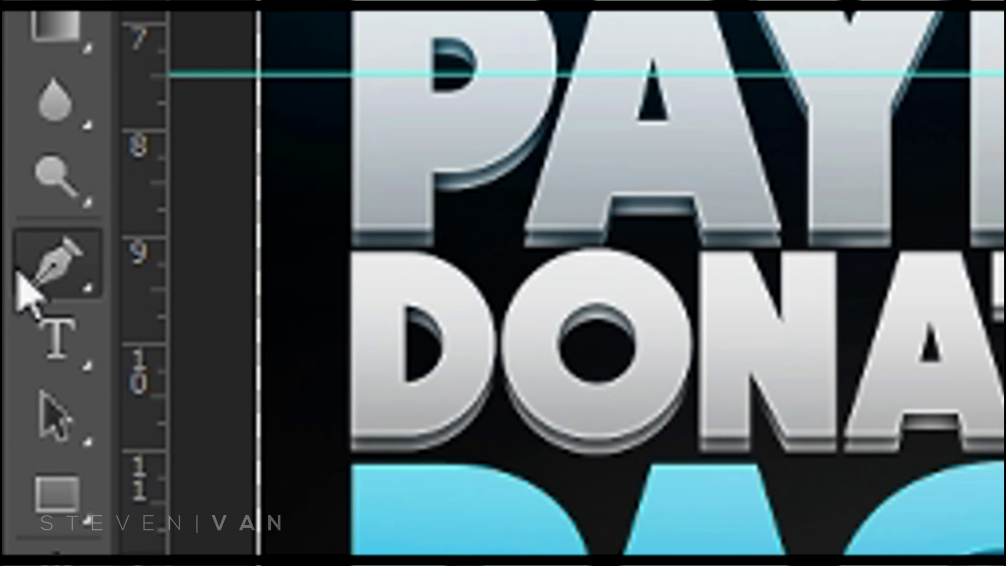
right_click(18, 274)
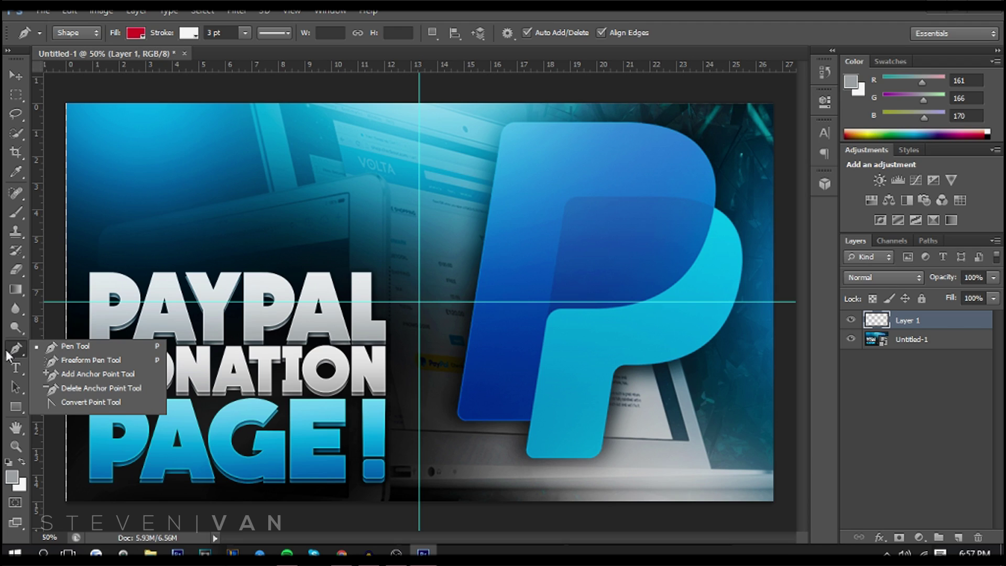
click(3, 365)
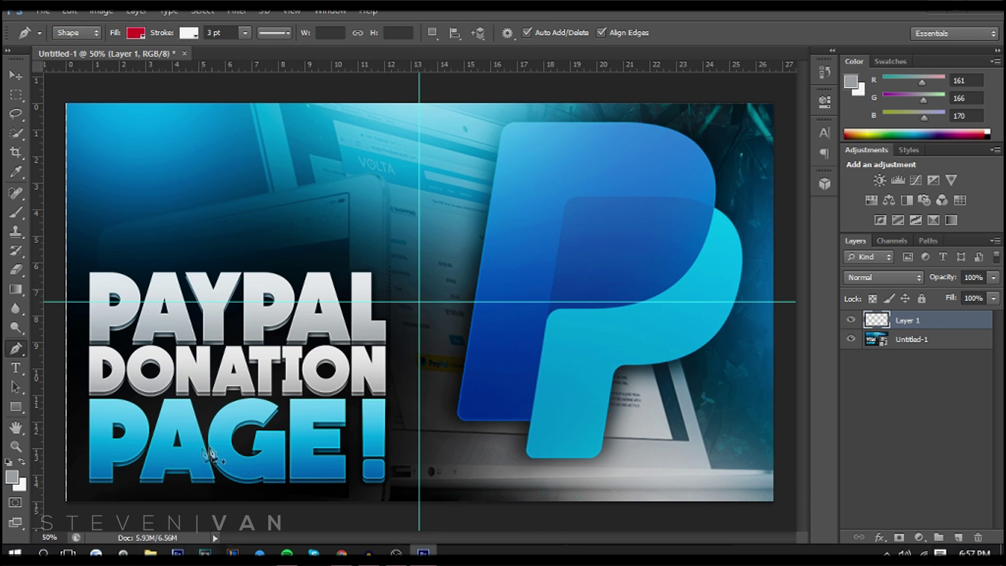
Draw a trial three-point pen shape about 412 by 94 px at the canvas's lower-left corner, with black fill and red stroke.
drag(64, 506, 107, 485)
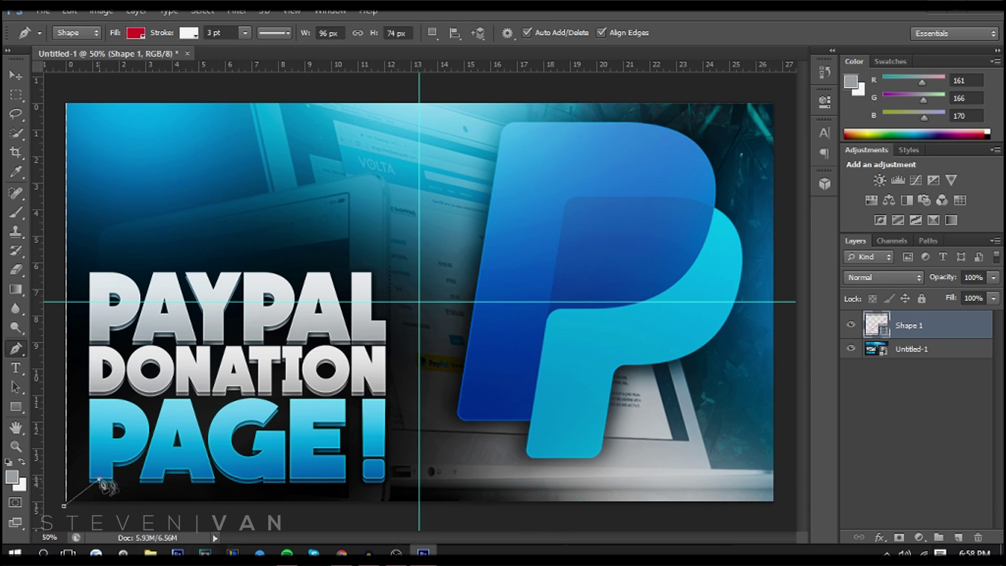
click(215, 472)
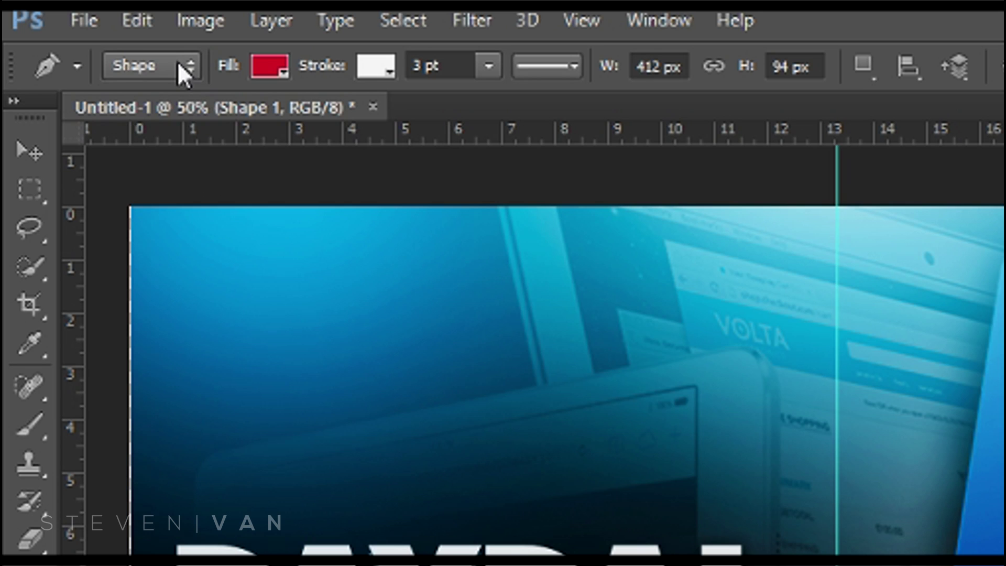
click(90, 36)
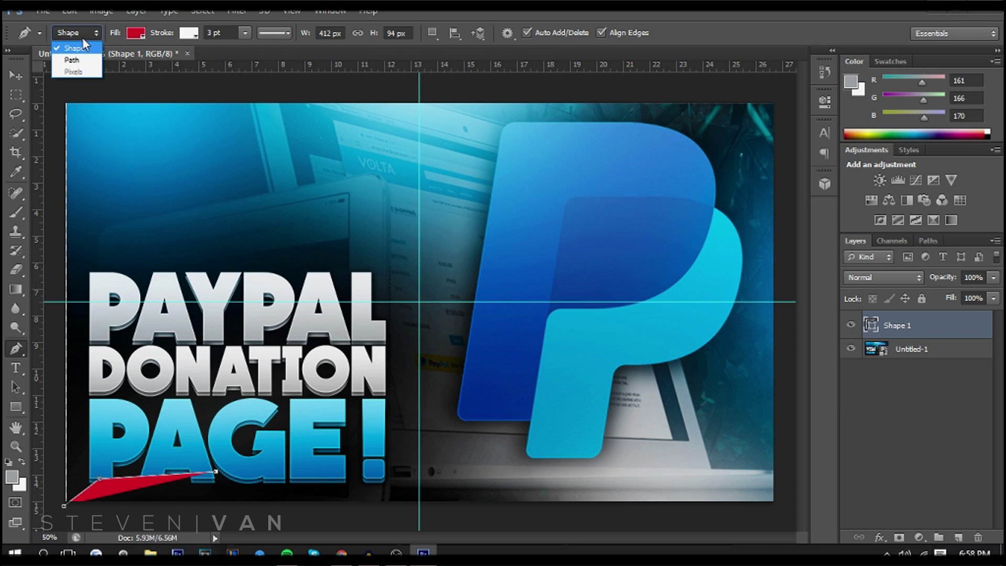
click(165, 74)
click(269, 67)
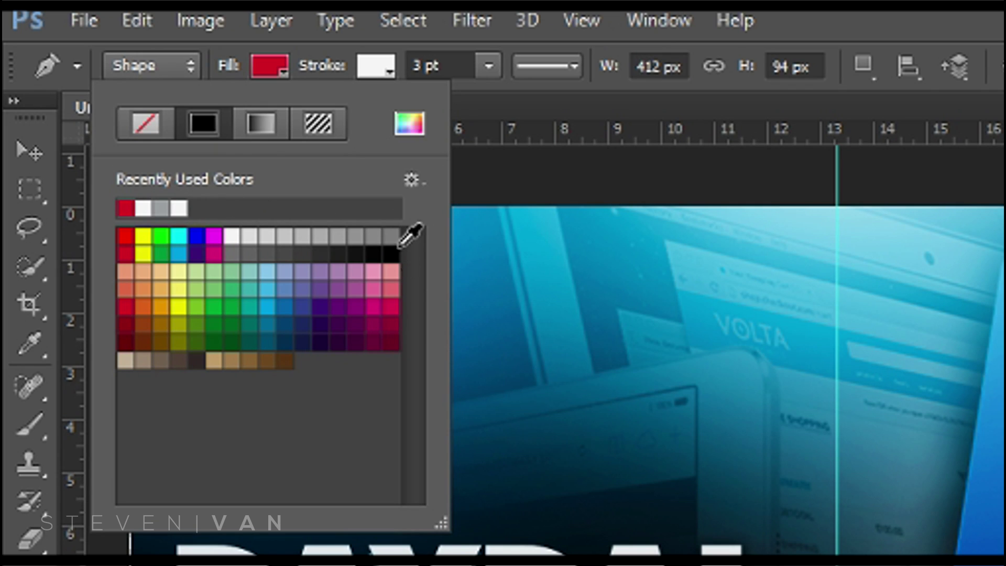
click(390, 252)
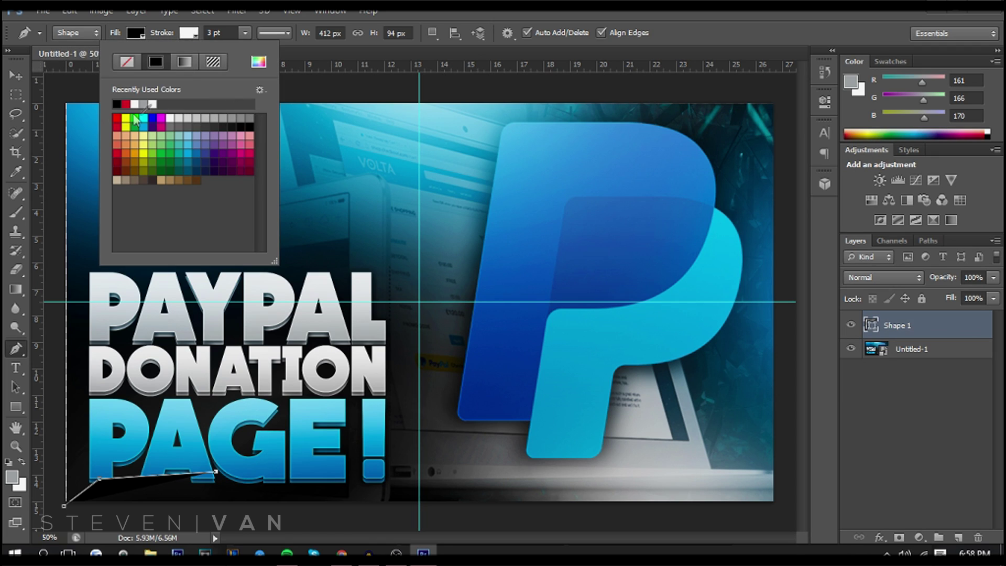
click(125, 104)
click(4, 129)
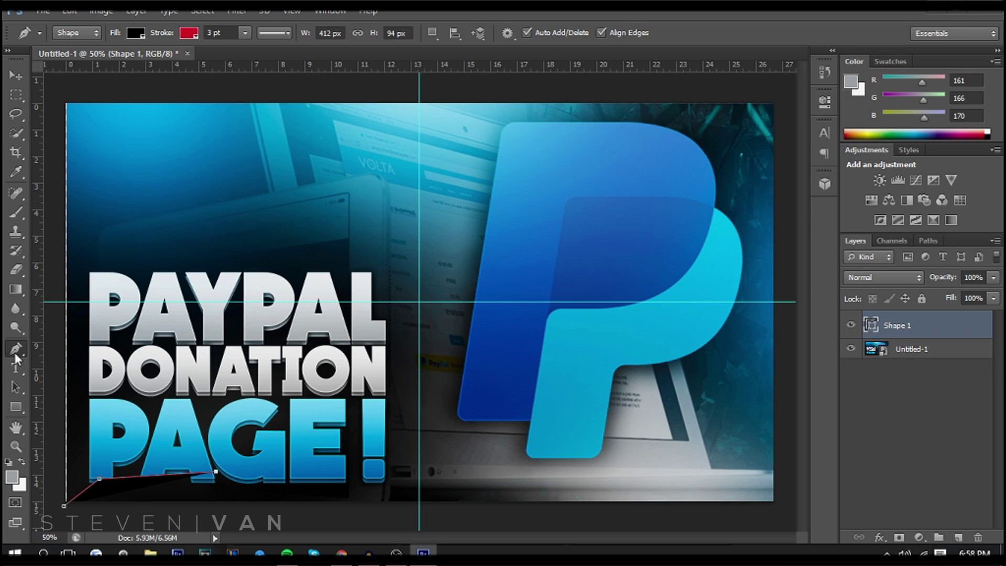
Try to add another point beside the trial shape, undo it and delete the trial shape.
click(231, 471)
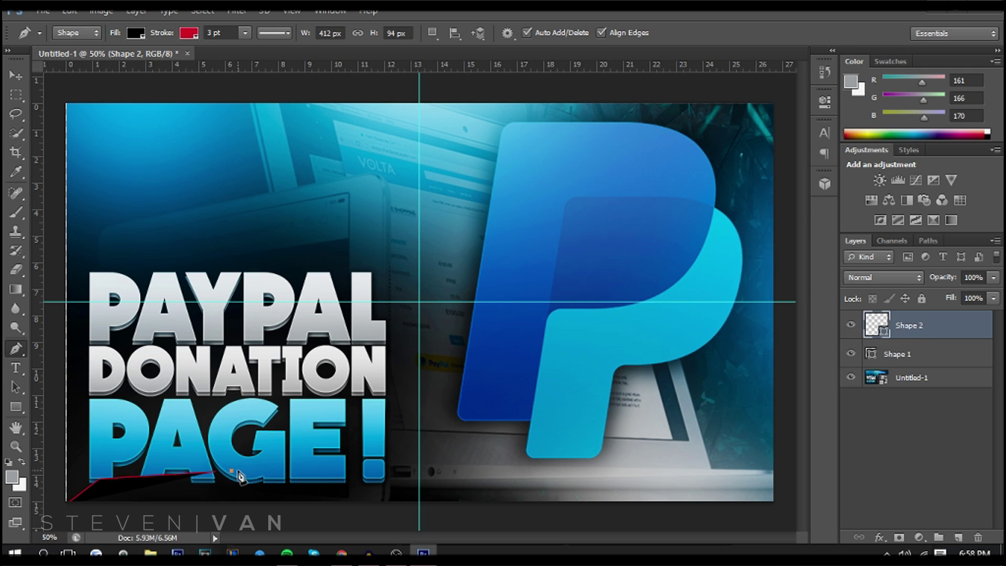
key(ctrl+z)
key(Delete)
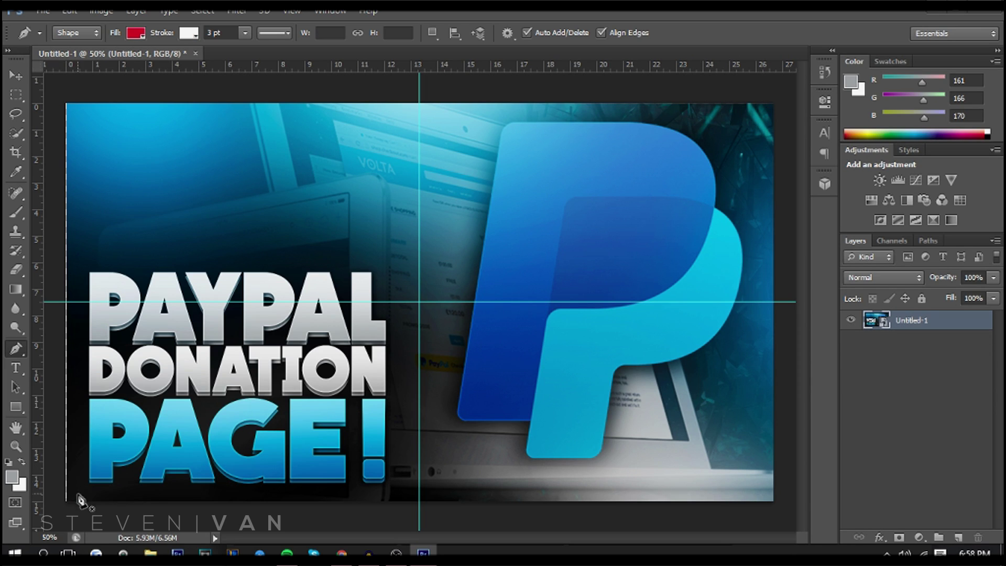
Draw a four-point pen shape about 698 by 104 px from the canvas's lower-left corner along the bottom of the word PAGE.
click(63, 504)
click(120, 471)
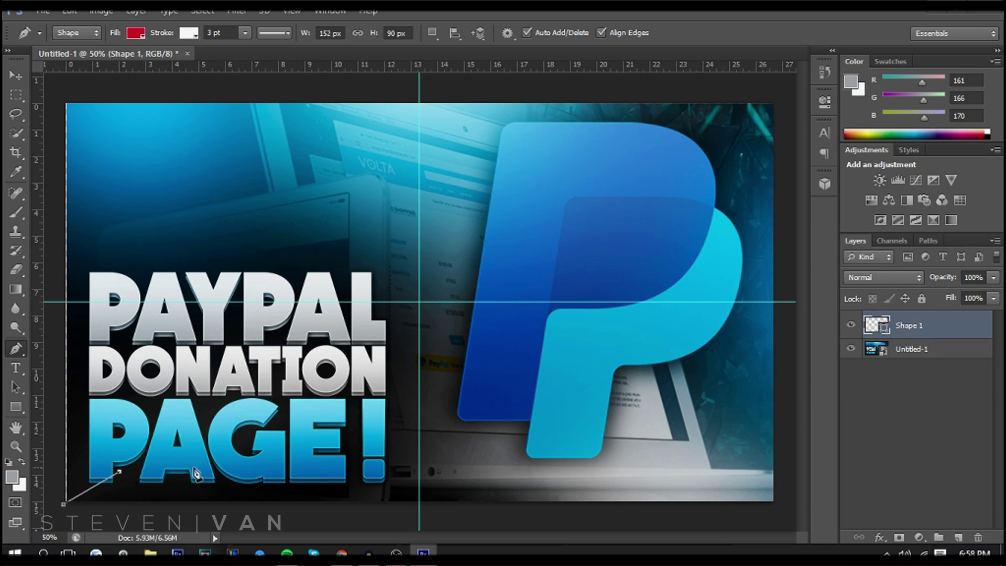
click(237, 466)
click(320, 466)
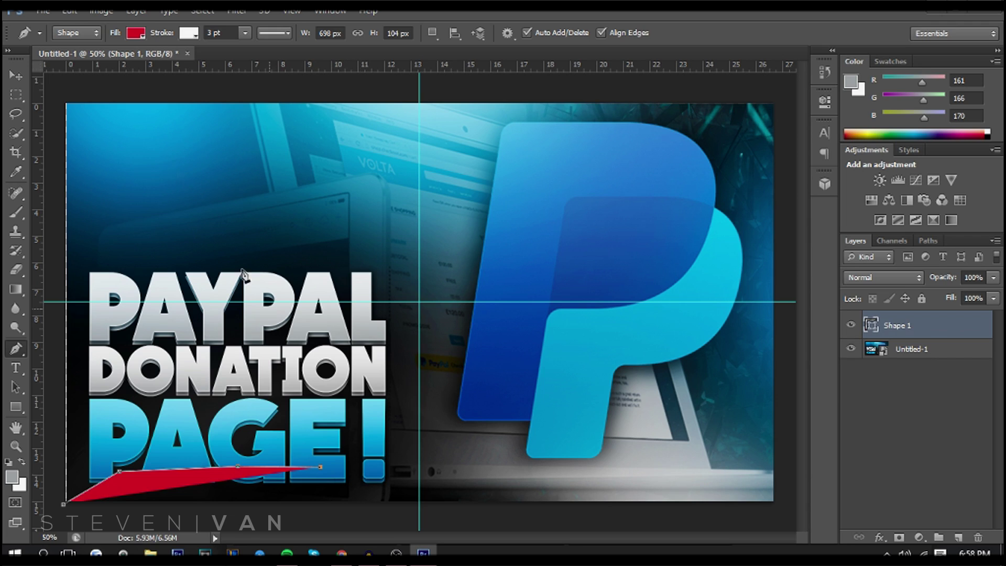
Give the new pen shape a black fill and a red stroke.
click(141, 33)
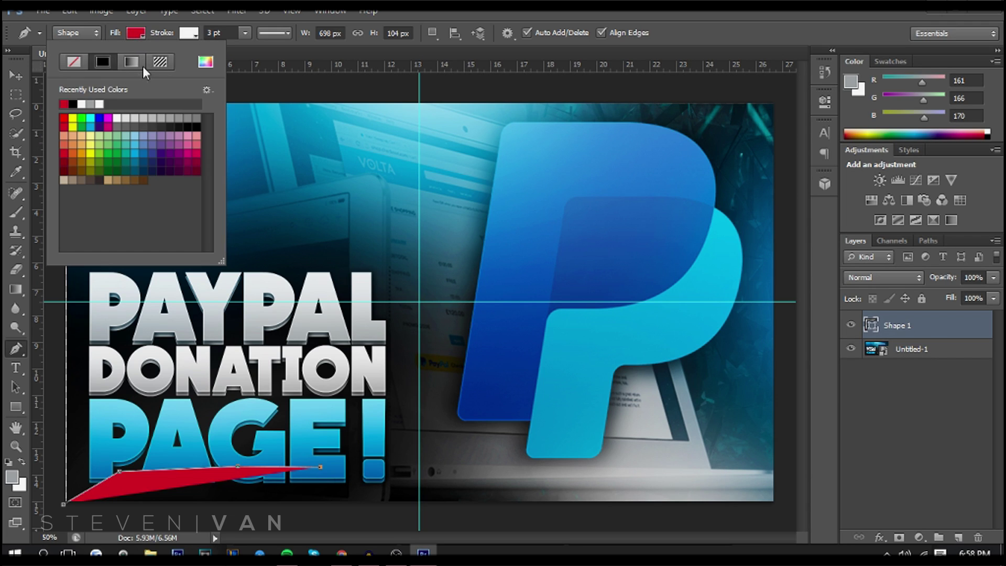
click(73, 104)
click(190, 33)
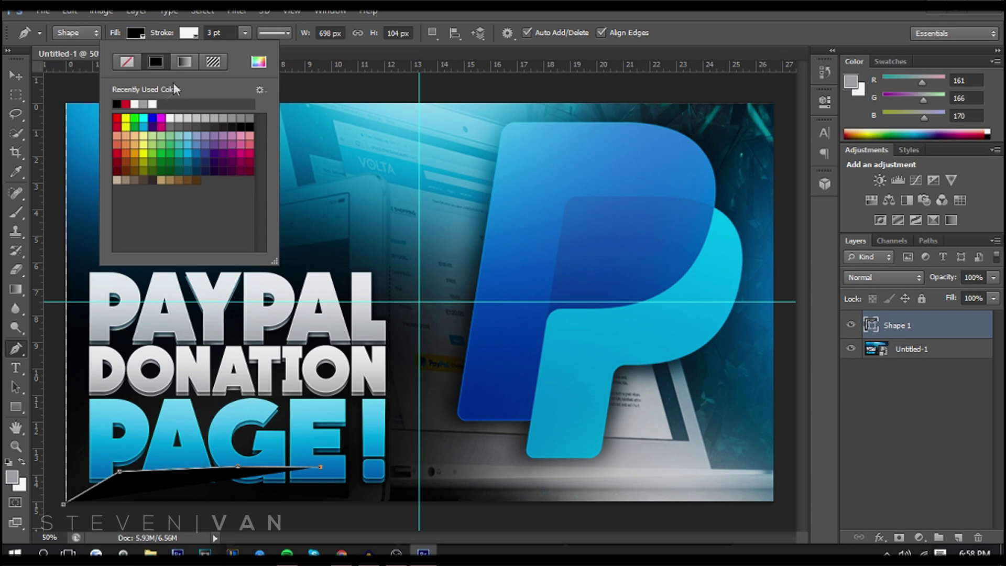
click(127, 103)
click(319, 474)
Extend the pen shape with further points past the exclamation mark to the vertical center guide, about 960 px wide overall.
click(330, 470)
click(341, 478)
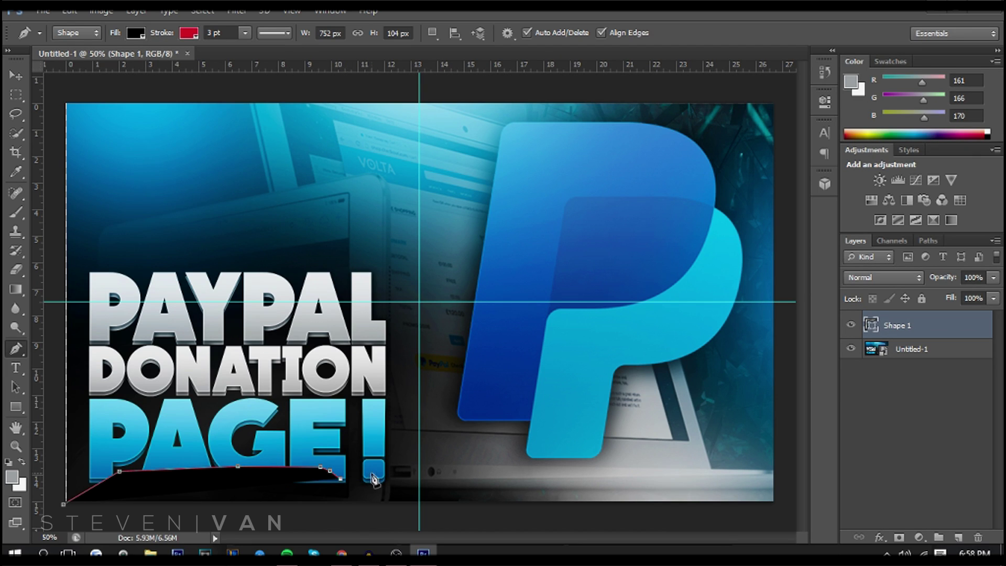
click(391, 475)
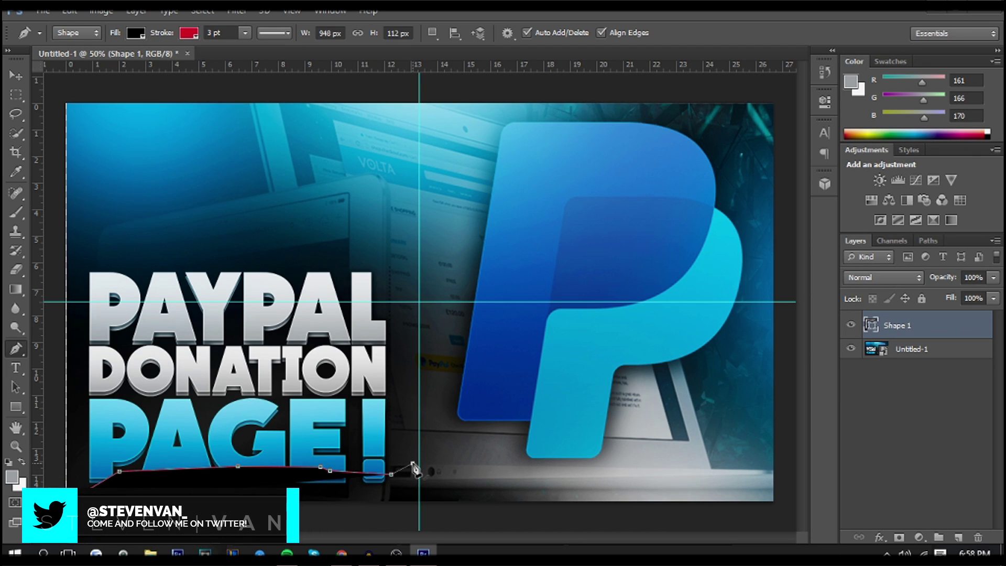
click(413, 463)
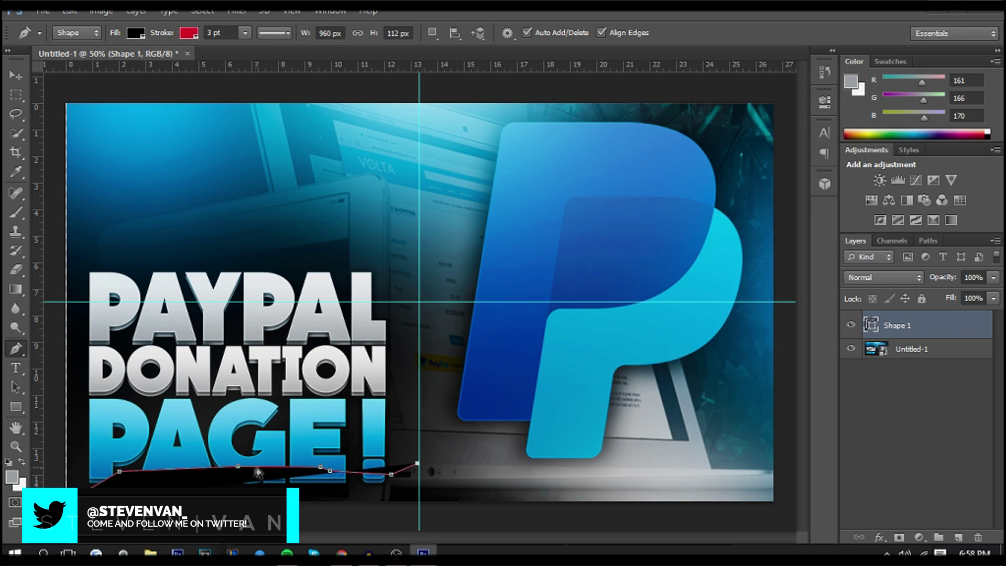
Raise the shape's anchor beneath the G of PAGE and close the outline below the canvas edge, about 968 by 188 px overall.
drag(238, 467, 220, 451)
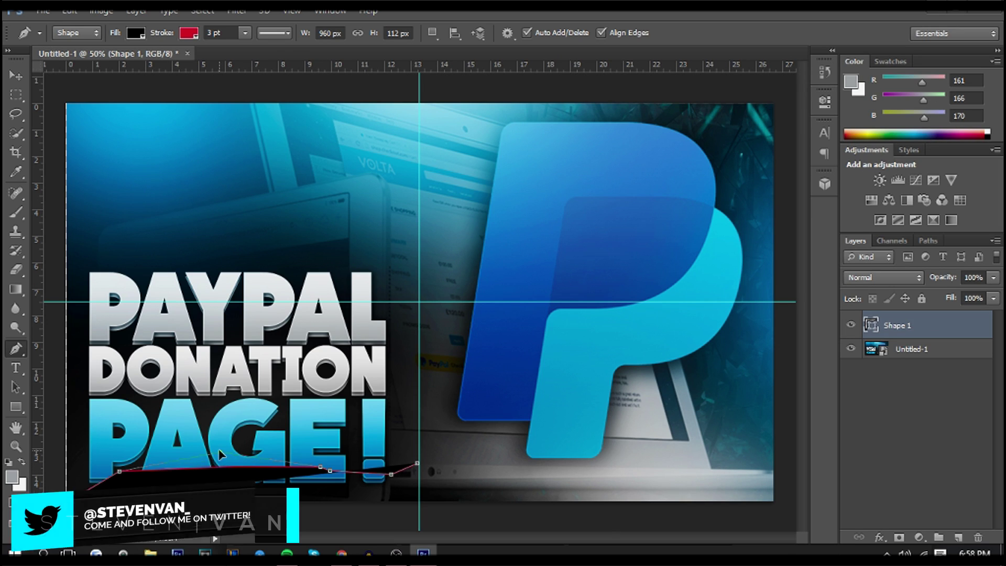
click(420, 506)
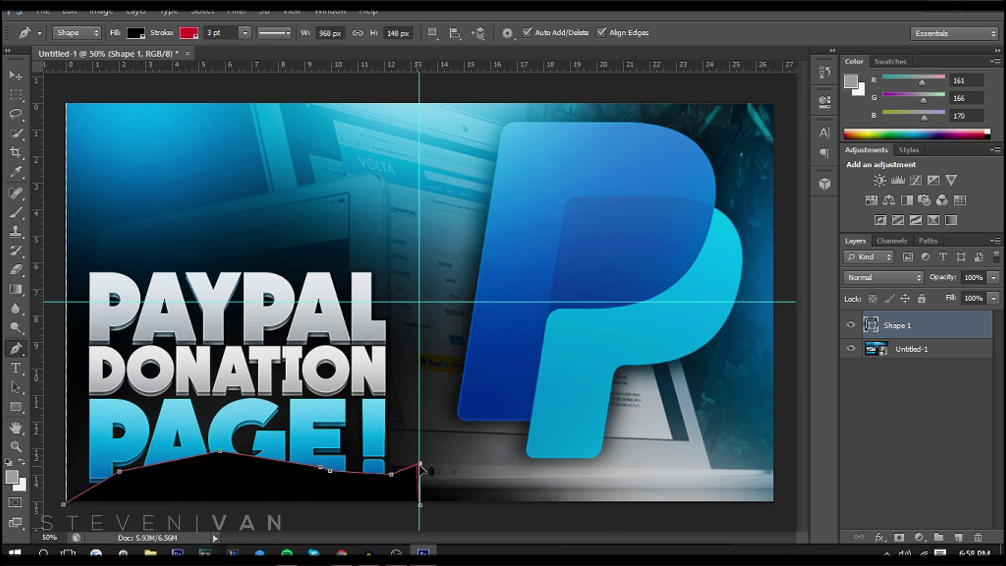
click(404, 519)
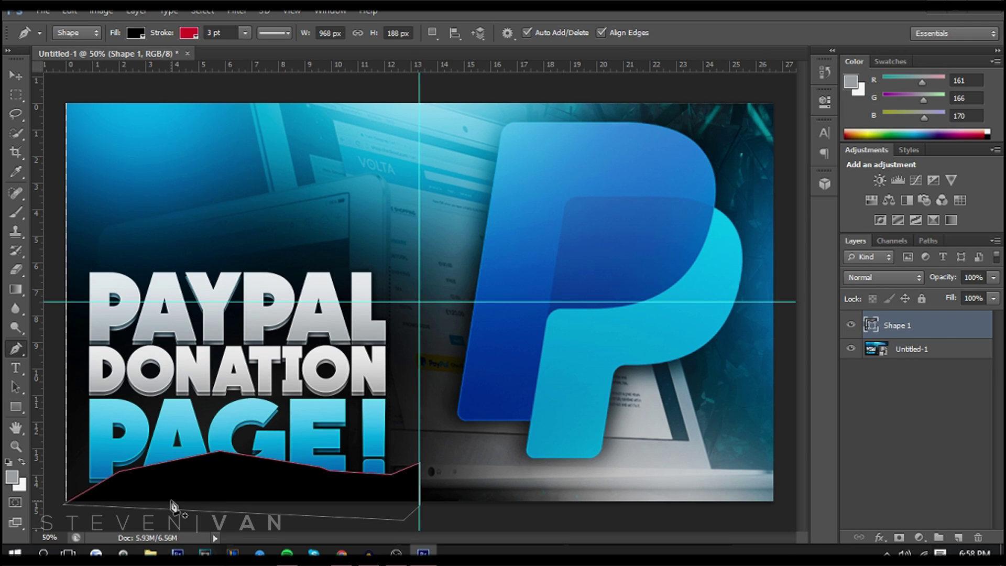
click(927, 428)
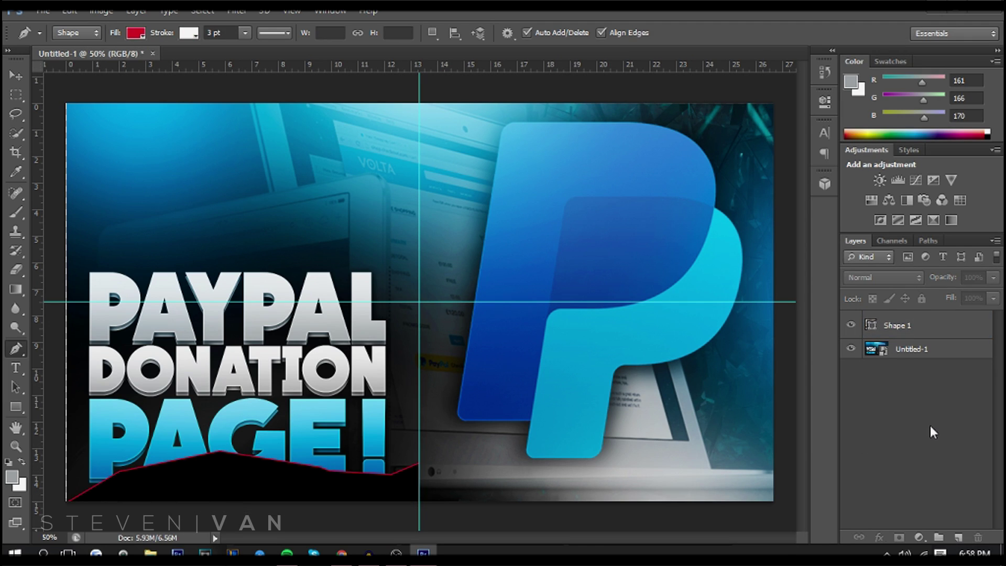
Duplicate the Shape 1 layer and rasterize both shape layers.
click(932, 329)
key(ctrl+j)
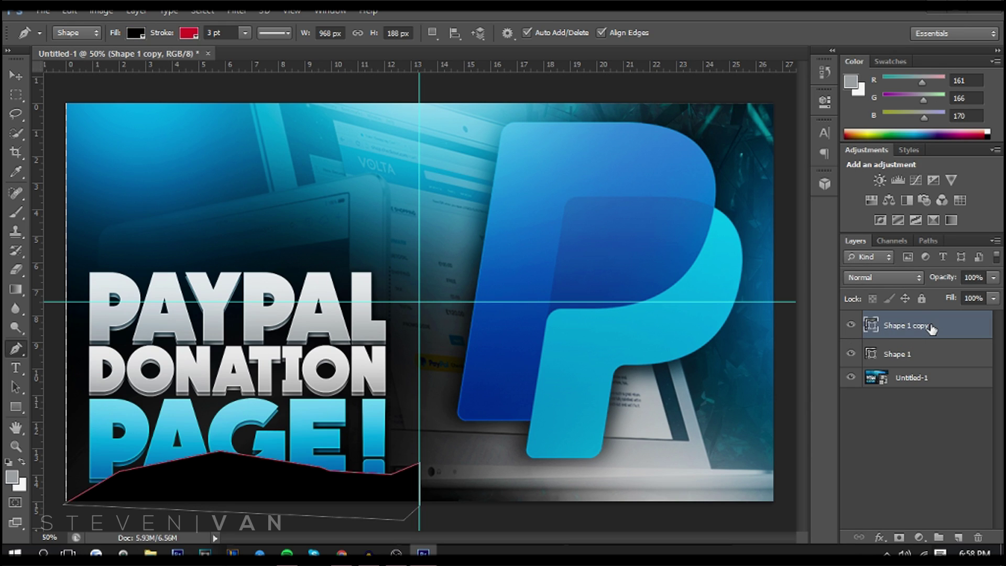
right_click(931, 328)
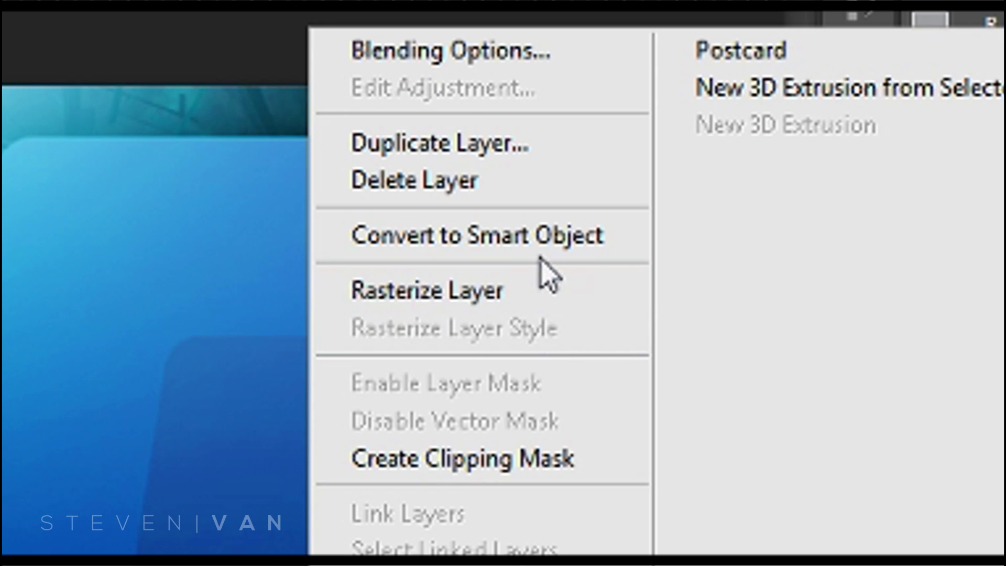
click(545, 287)
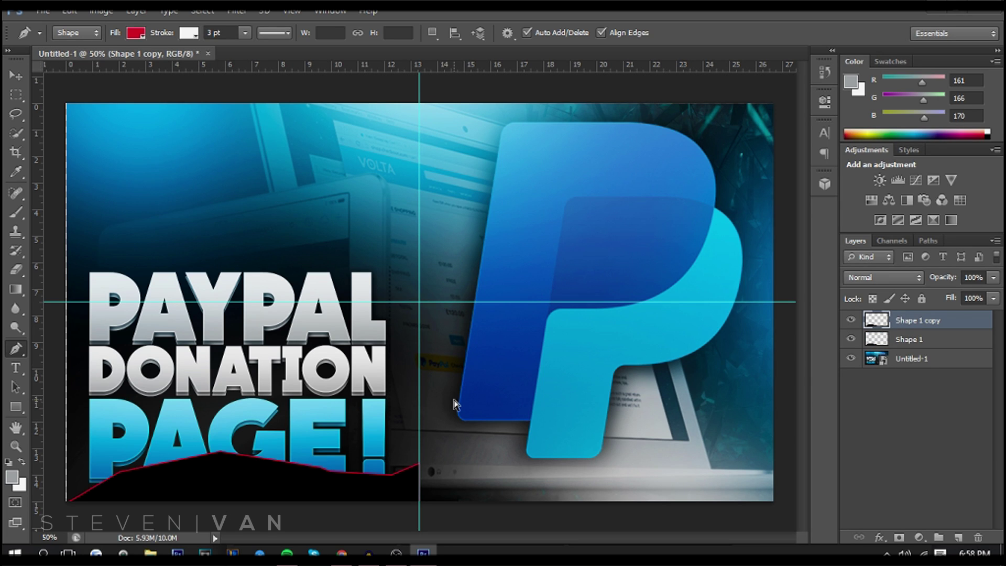
Flip the shape copy horizontally and move it about 13.46 in across so it mirrors the original from the center guide.
key(ctrl+t)
right_click(340, 496)
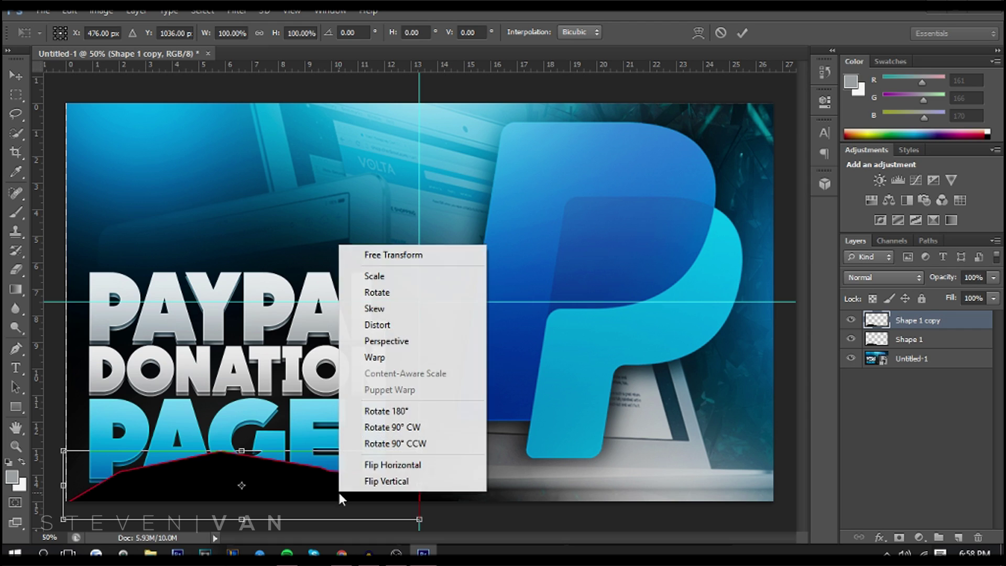
click(367, 466)
drag(367, 510, 704, 495)
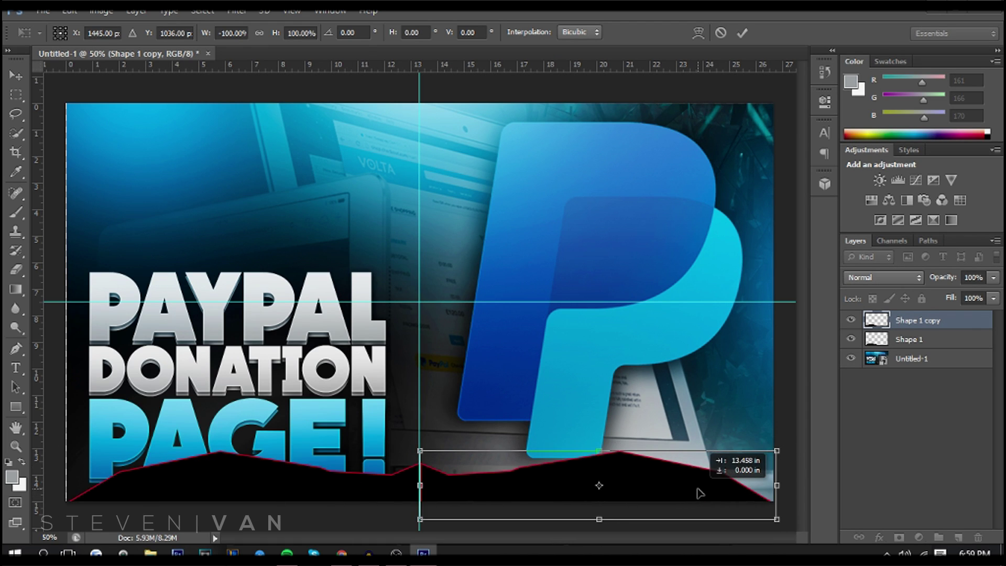
key(Return)
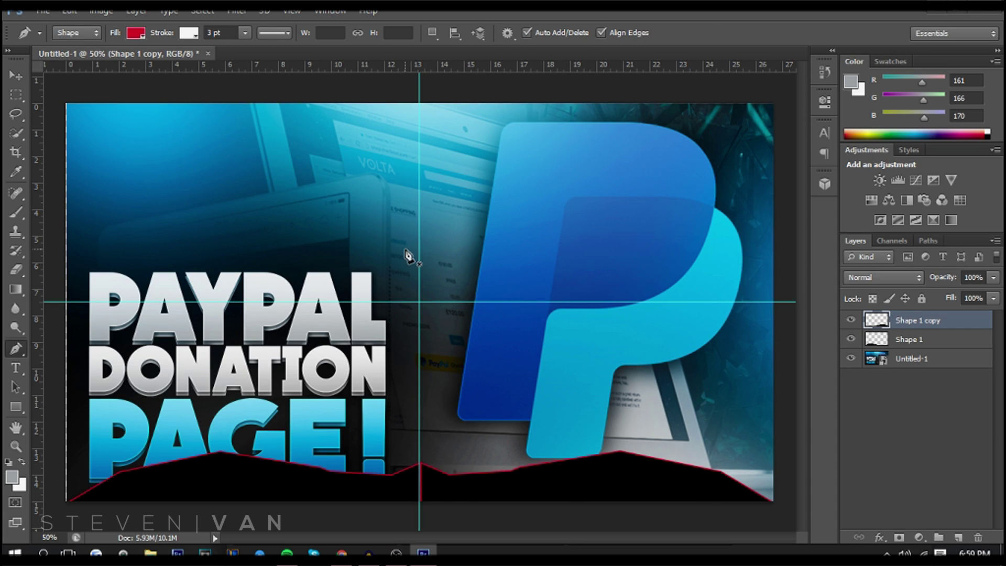
Remove the vertical center guide from the canvas.
click(16, 74)
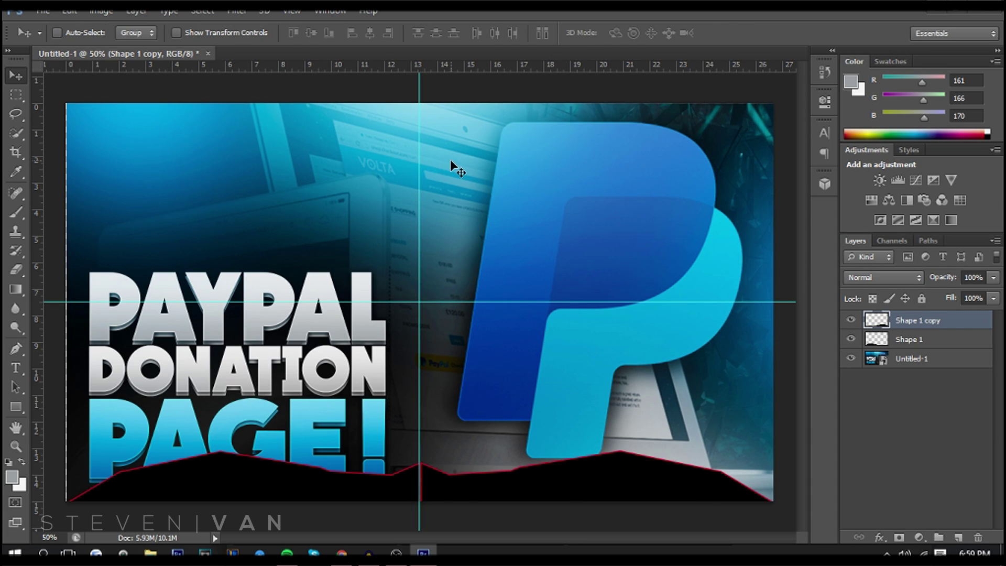
drag(419, 160, 11, 168)
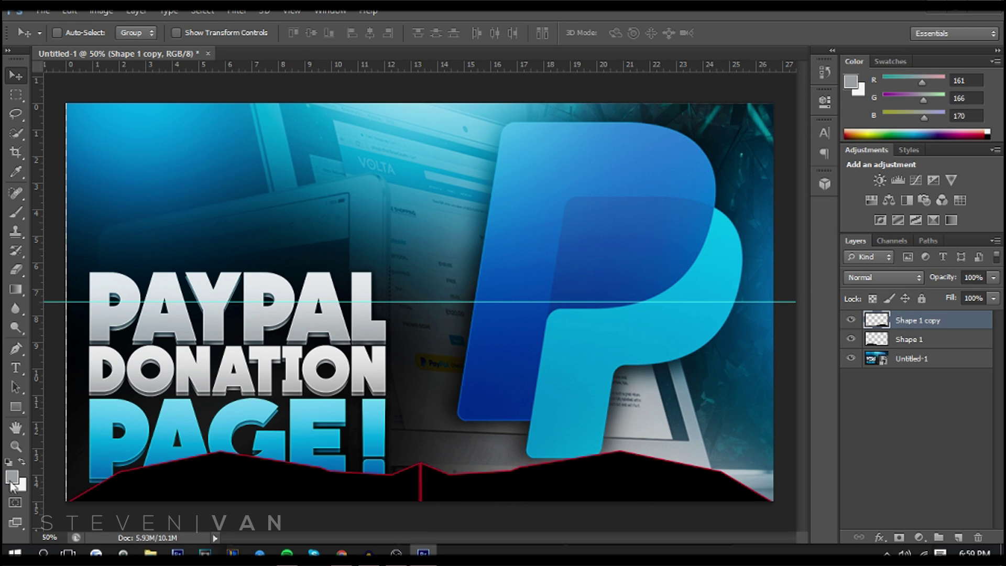
On a new layer, paint over the red vertical seam between the two shapes with a black 57 px brush.
click(8, 450)
drag(453, 498, 508, 430)
drag(391, 388, 364, 446)
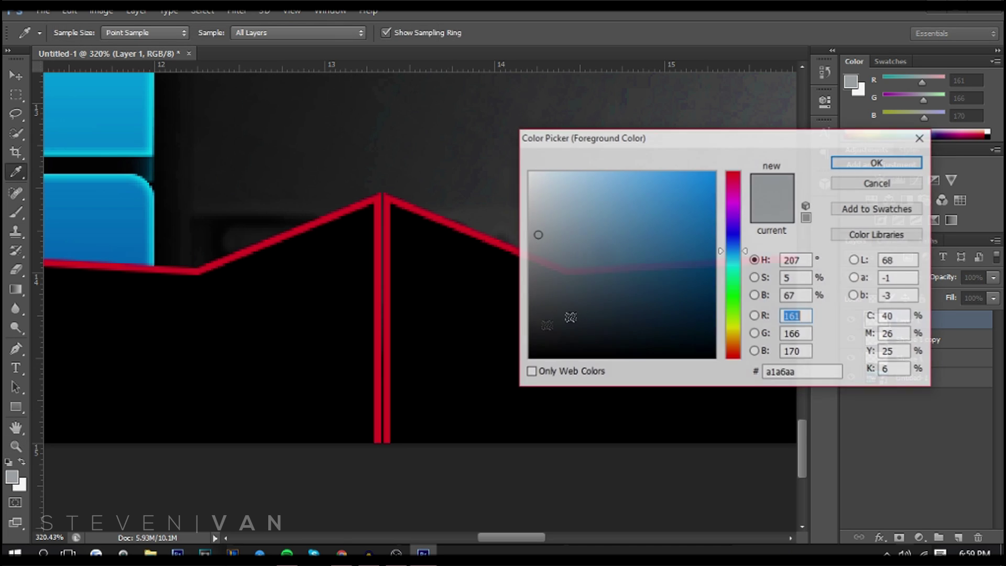
drag(693, 345, 715, 359)
key(Return)
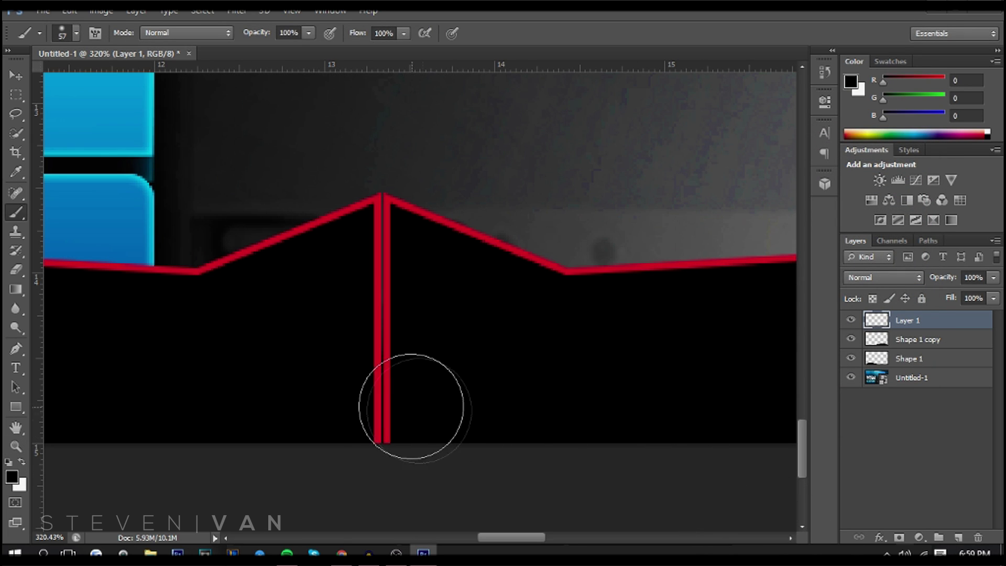
mouse_move(408, 415)
mouse_down()
mouse_move(367, 433)
mouse_move(373, 274)
mouse_up()
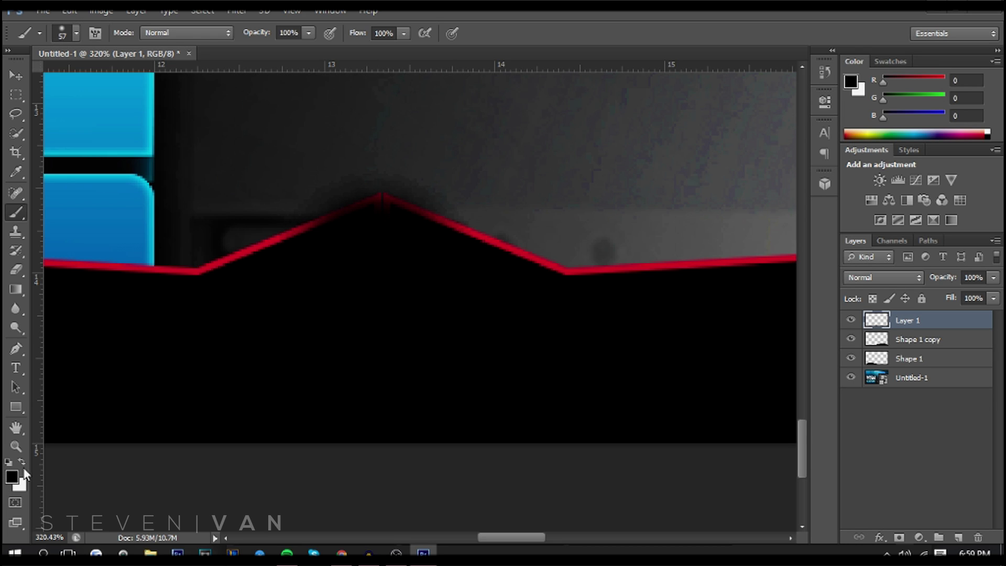
With the Pen tool in Path mode, outline the black paint spilling above the red center peak.
click(15, 447)
drag(270, 402, 183, 412)
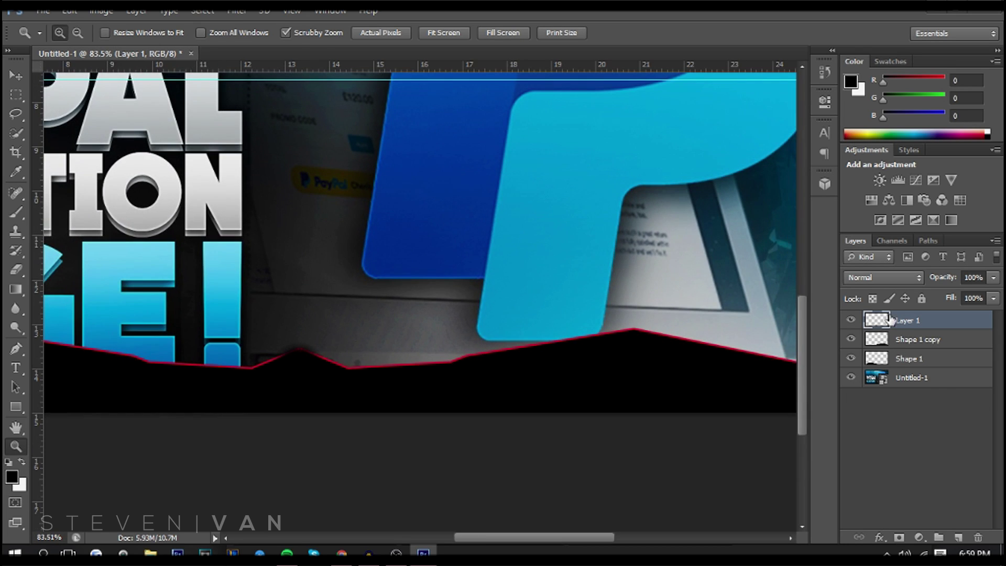
drag(341, 338, 377, 338)
drag(196, 399, 229, 353)
drag(316, 312, 246, 315)
key(p)
click(76, 32)
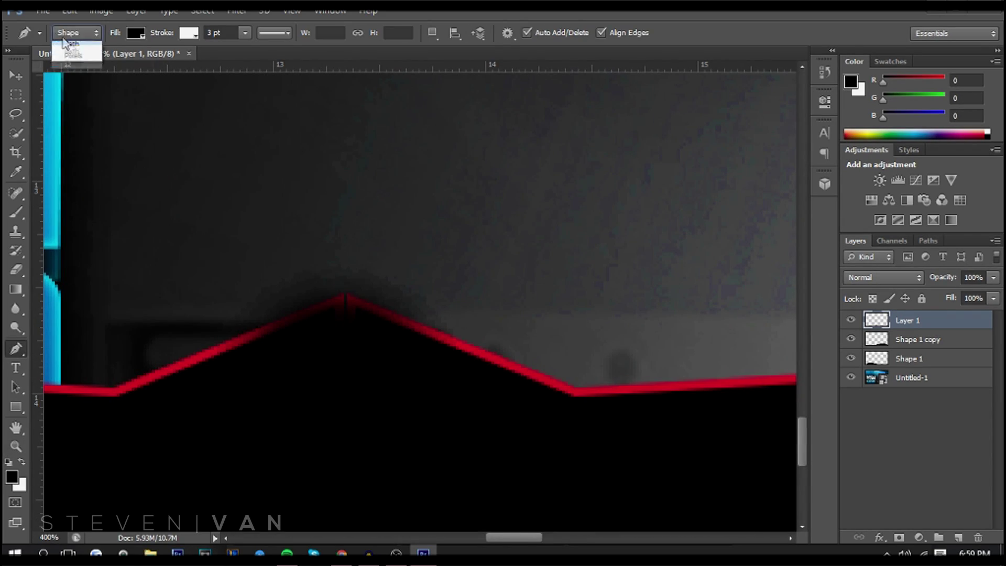
click(73, 60)
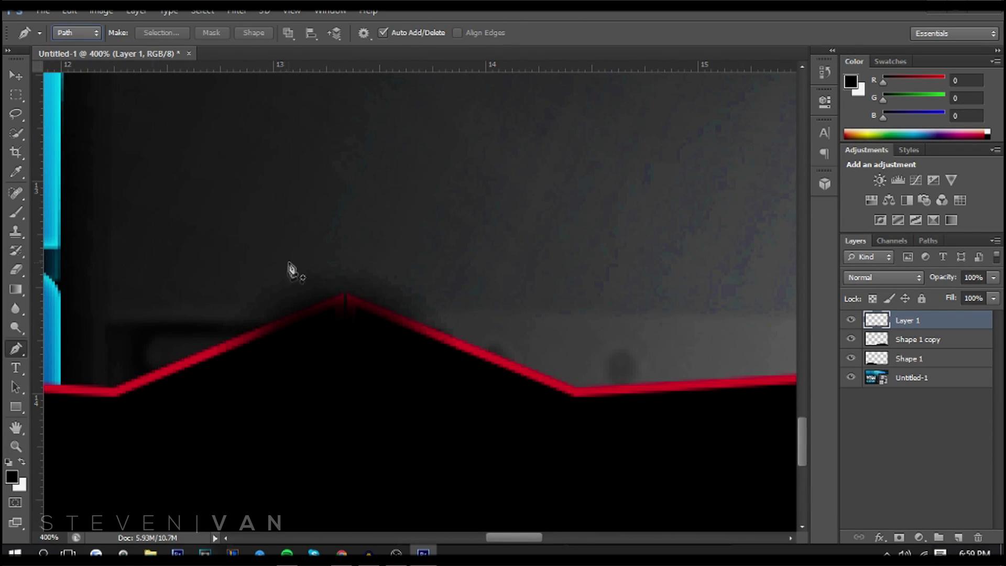
click(264, 326)
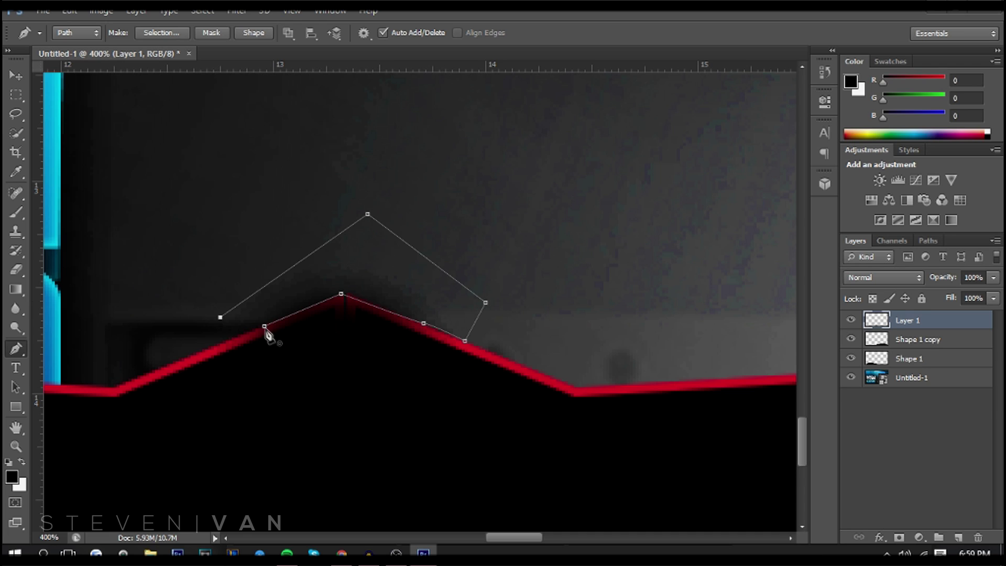
Convert the path above the peak to a selection and delete the spilled paint from Layer 1.
right_click(296, 309)
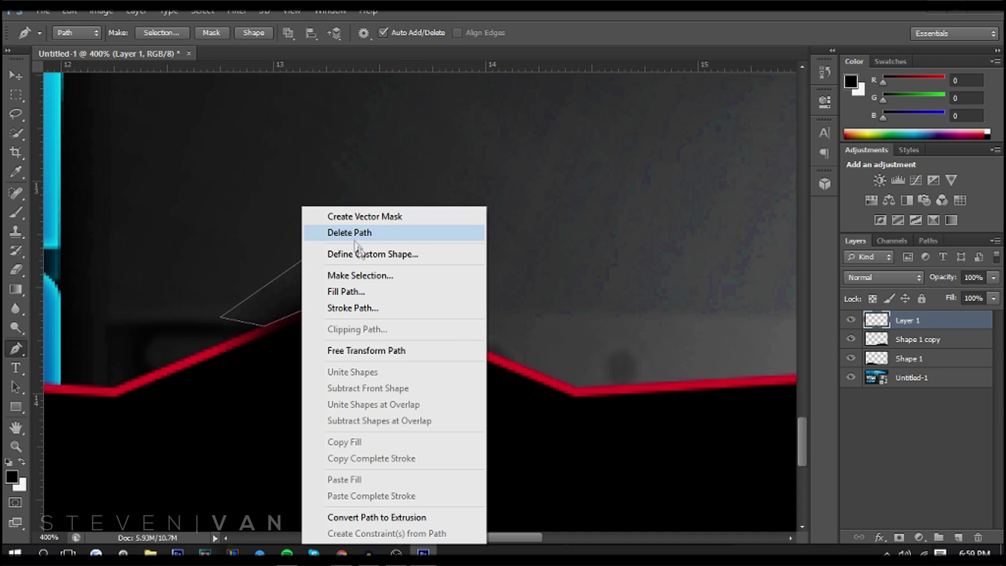
click(371, 274)
key(Return)
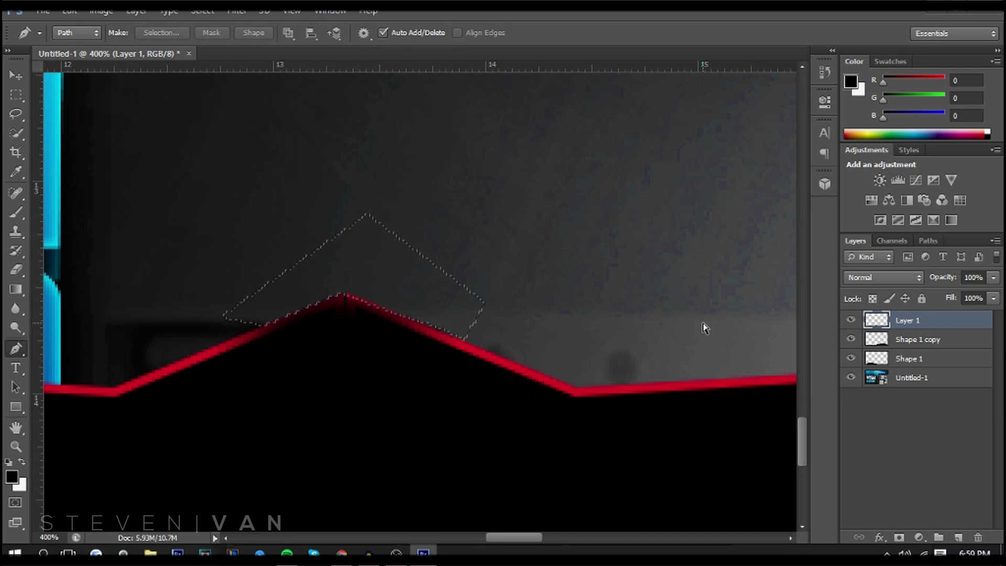
Draw a closed path around the darkened red stroke at the center peak, following its inner edge.
click(16, 448)
drag(412, 375, 325, 339)
drag(430, 338, 335, 336)
scroll(335, 337, up, 8)
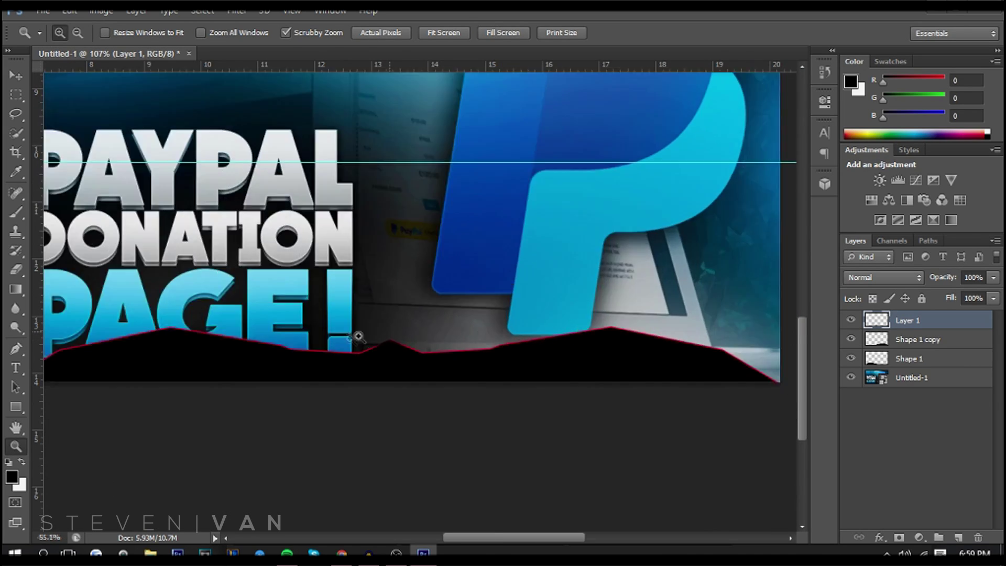
scroll(320, 323, down, 5)
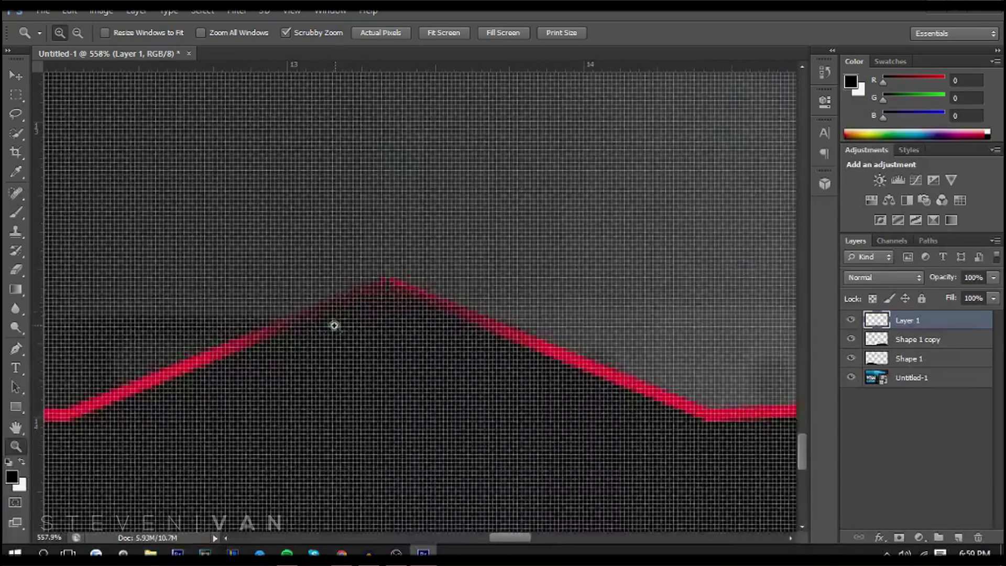
click(16, 347)
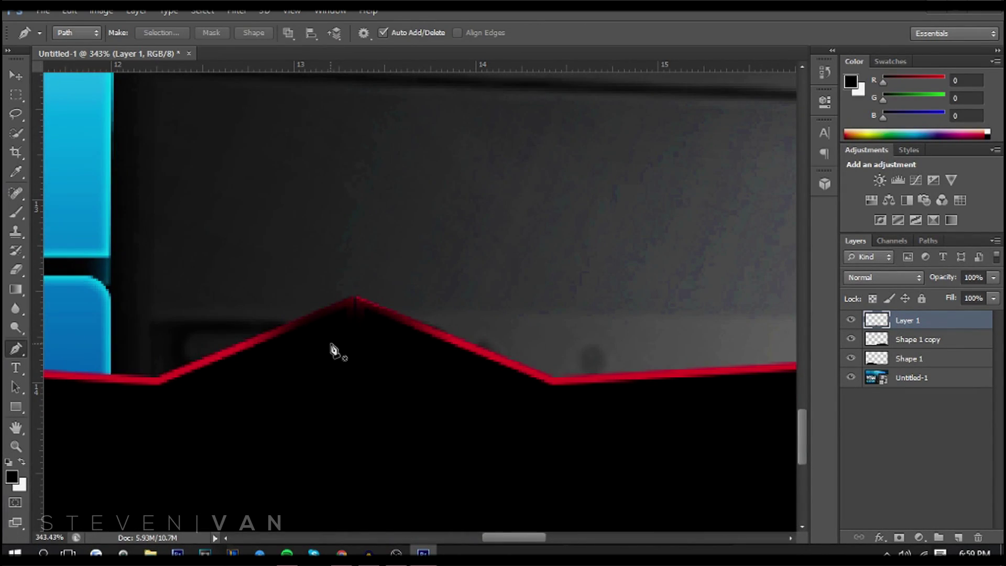
click(281, 337)
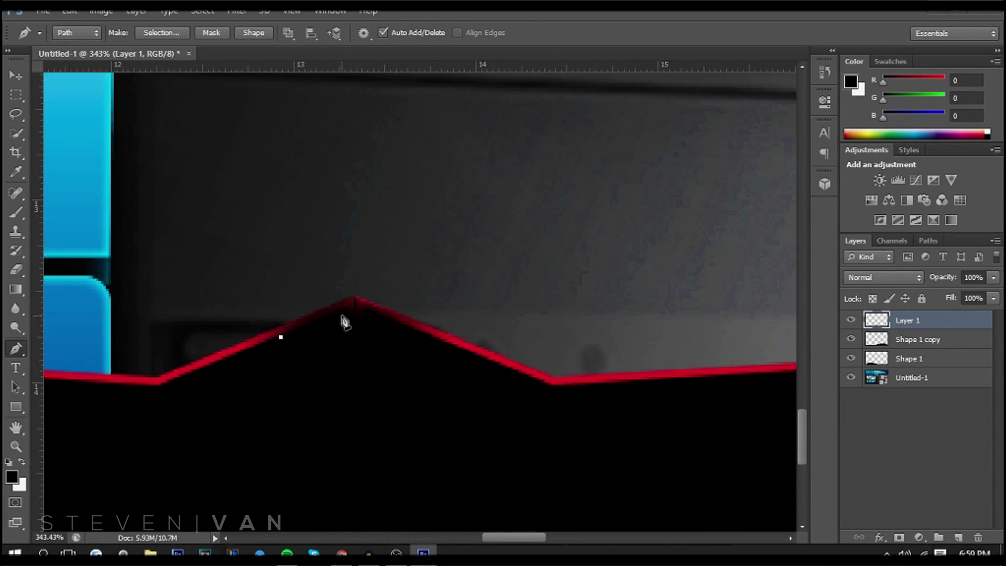
click(281, 337)
Convert the path around the peak's stroke to a selection and delete the black paint covering it.
right_click(304, 336)
click(370, 274)
key(Return)
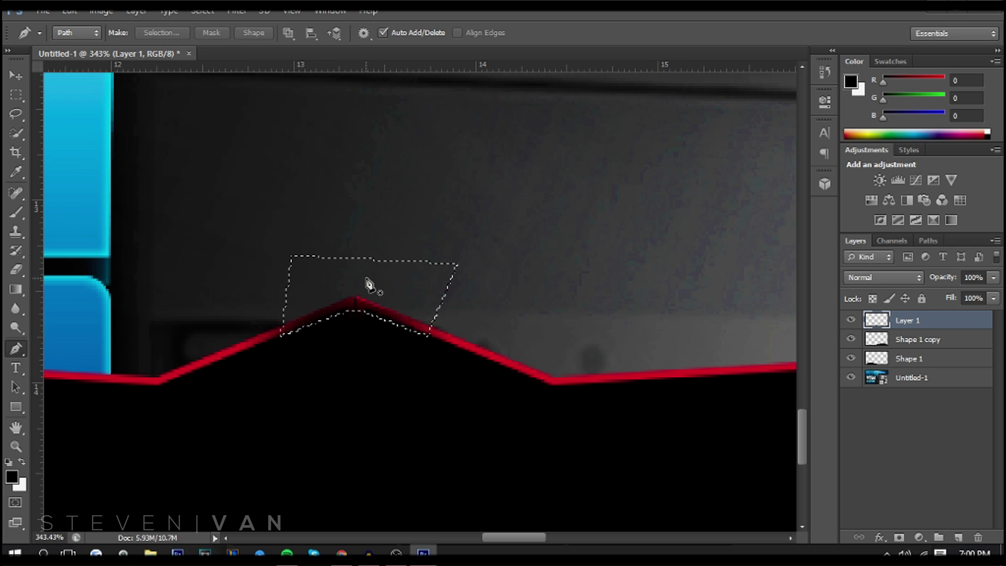
Add the channel owner's name above the center peak in 29.93 pt American Captain text.
click(15, 446)
drag(283, 378, 147, 341)
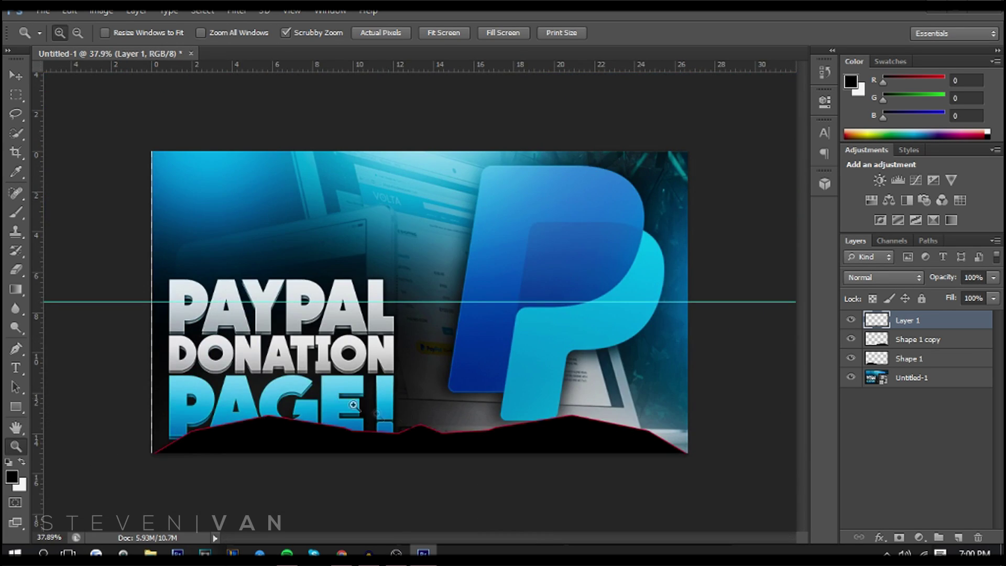
drag(354, 405, 435, 428)
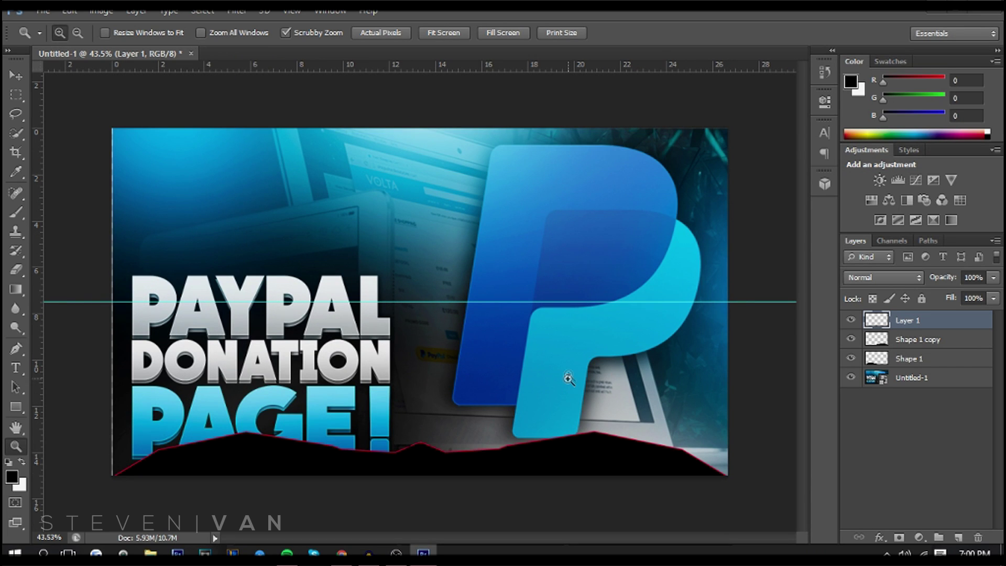
drag(465, 474, 501, 474)
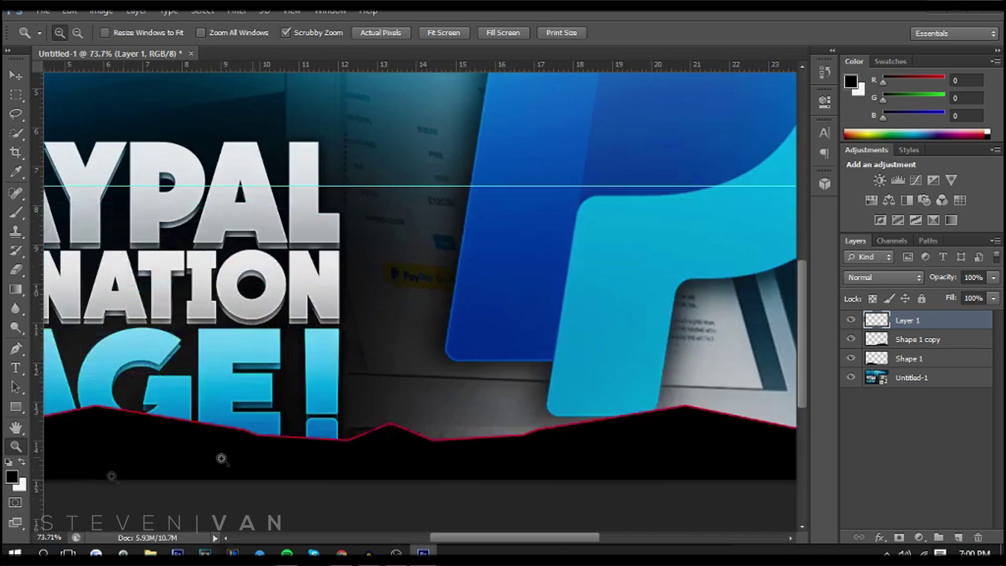
click(338, 409)
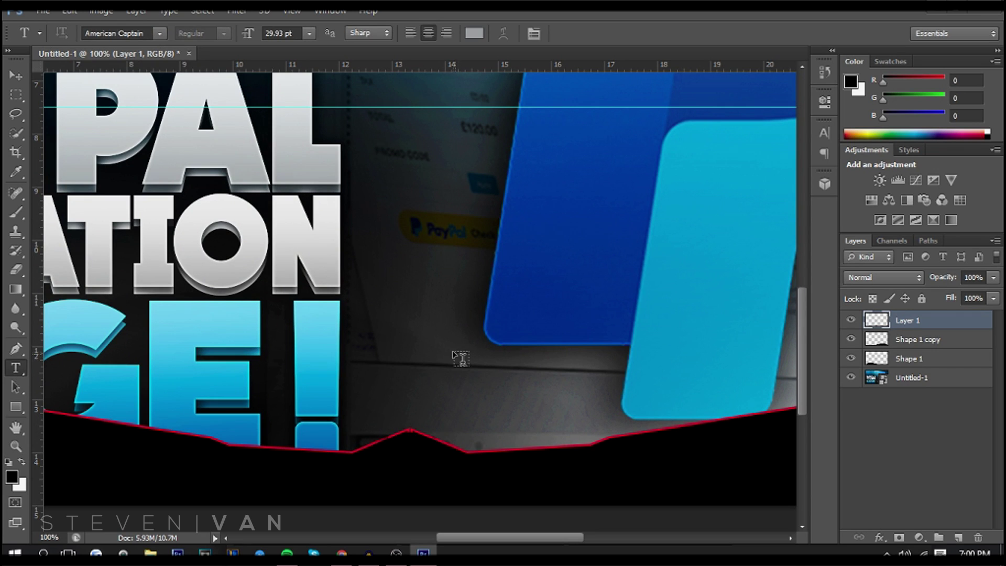
click(453, 350)
text(STEVEN VAN)
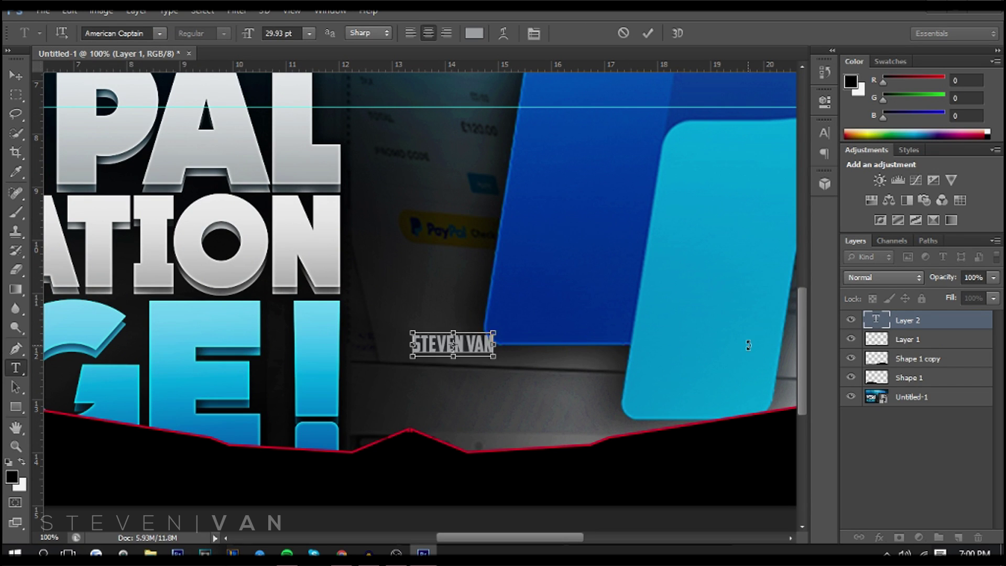
Set the color of the whole name text to white.
key(ctrl+a)
click(474, 33)
drag(666, 256, 371, 51)
key(Return)
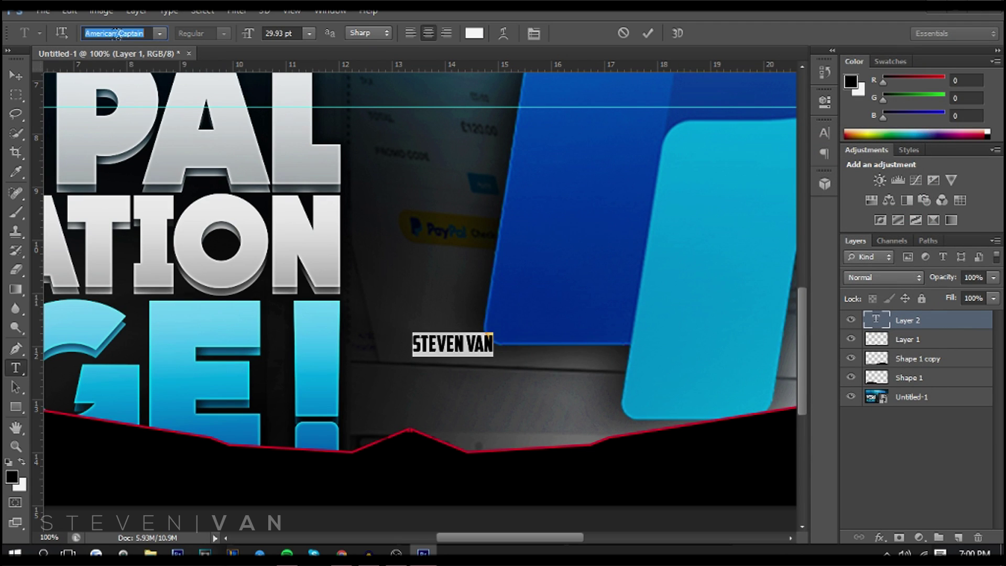
Set the name text's font to QUARTZO demo and move it into the black shape, centered beneath the middle peak.
click(118, 35)
text(QU)
key(Return)
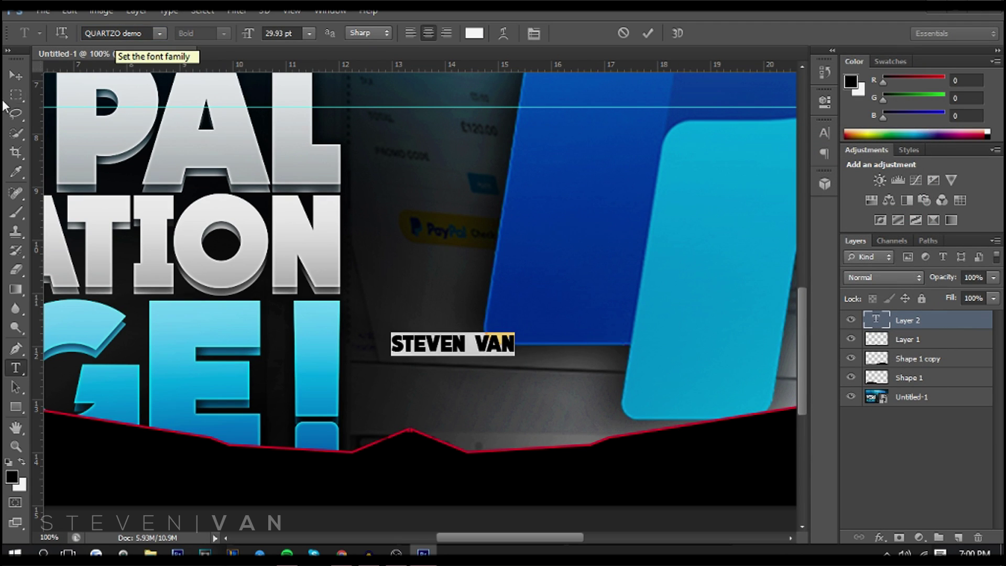
click(16, 76)
drag(340, 221, 294, 355)
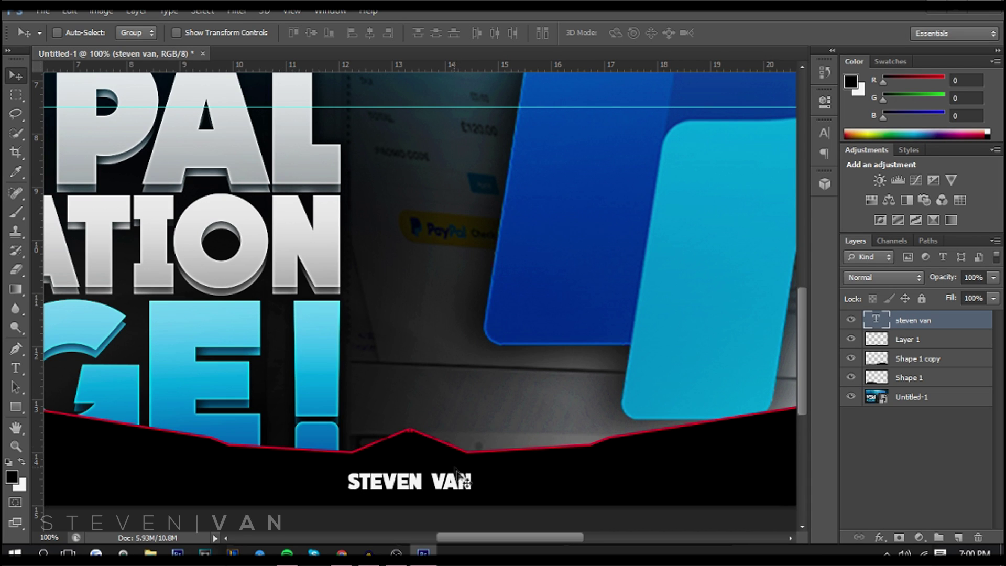
Scale the name text up to about twice its size, keeping it centered beneath the peak.
key(ctrl+t)
drag(471, 465, 538, 457)
key(Return)
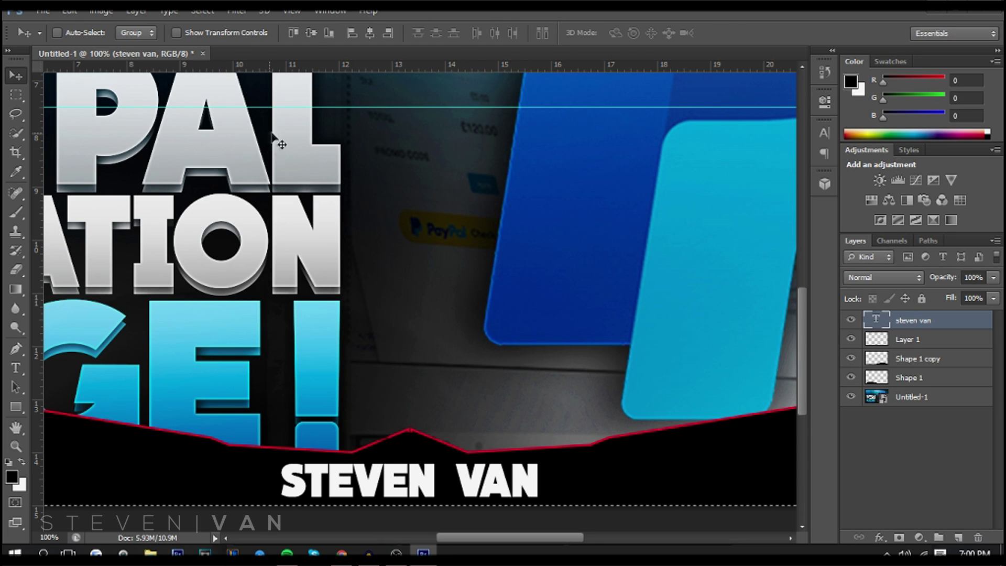
Merge the Shape 1, Shape 1 copy and Layer 1 layers into one layer.
click(22, 447)
mouse_move(362, 410)
mouse_down()
mouse_move(321, 411)
mouse_move(350, 408)
mouse_up()
drag(445, 483, 442, 458)
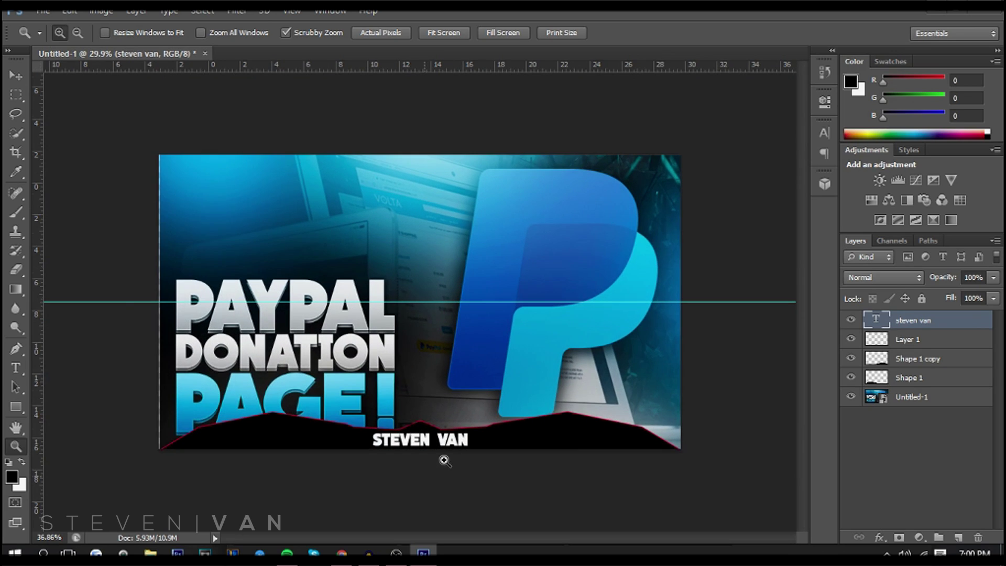
click(924, 359)
shift+click(930, 377)
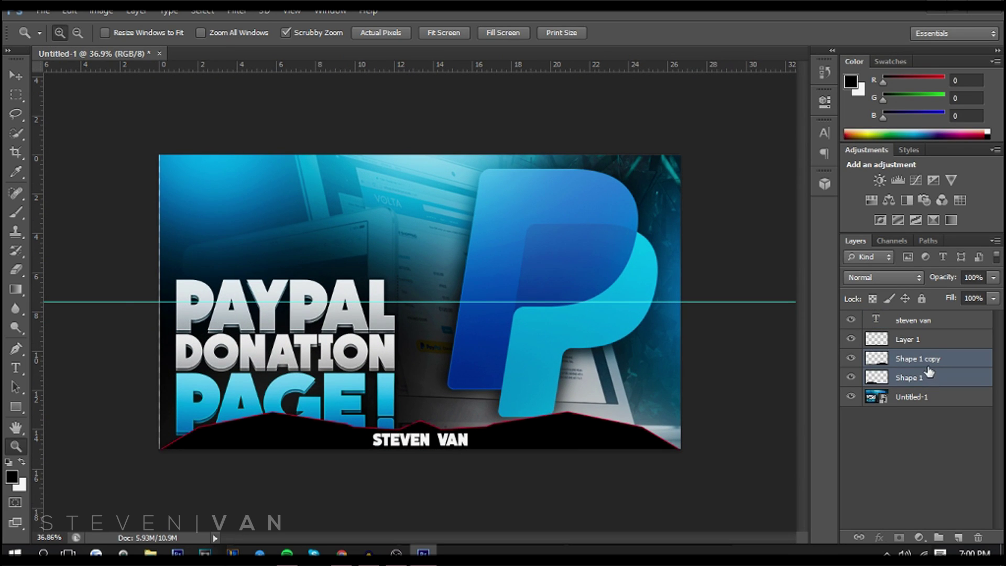
shift+click(925, 344)
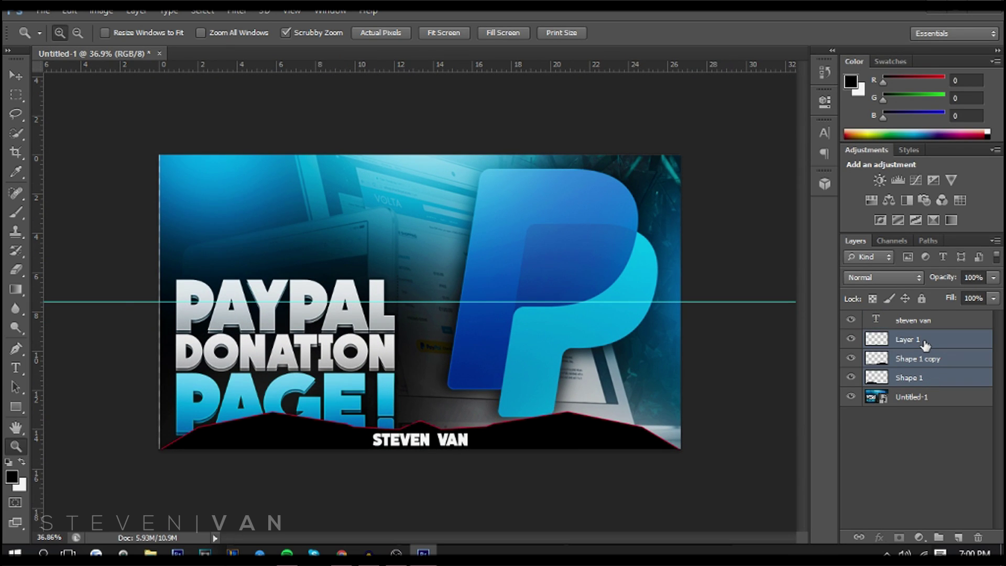
key(ctrl+e)
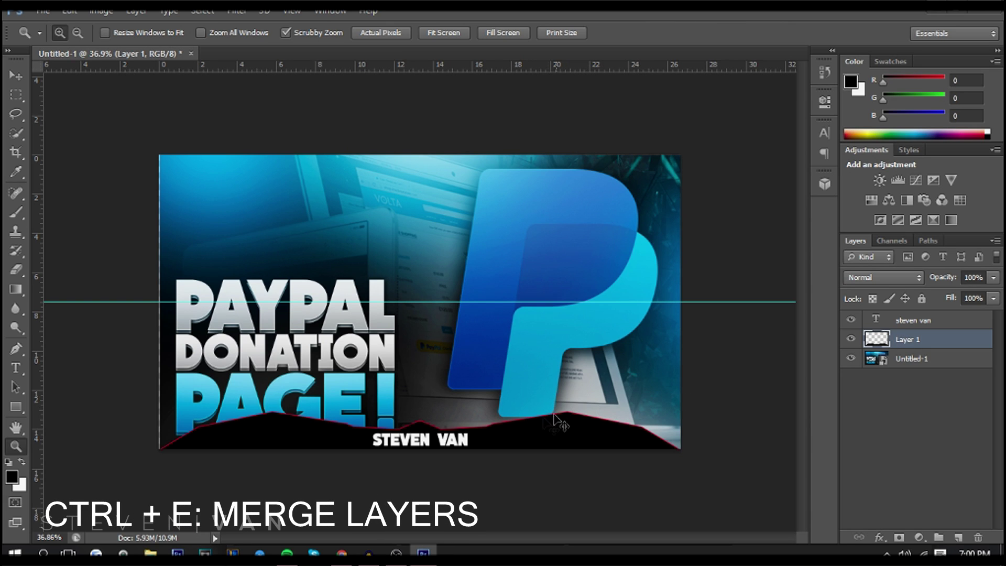
Stretch the merged black shape vertically to about 137% height, lining it up with the thumbnail's lower edge.
key(ctrl+t)
drag(413, 410, 457, 414)
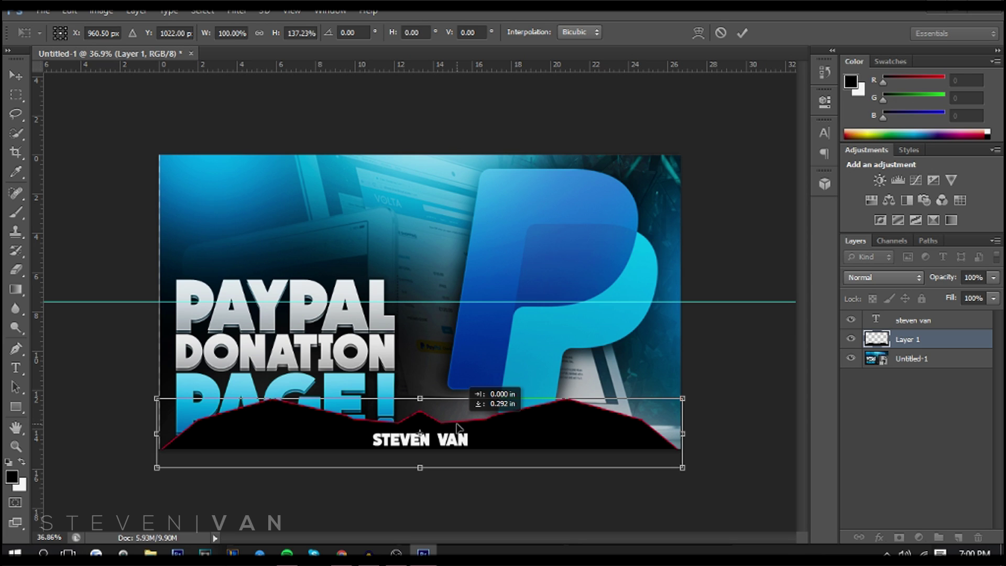
key(Return)
Add the text "FOLLOW ME ON INSTAGRAM!" on the left part of the black shape in 29.93 pt QUARTZO demo.
key(z)
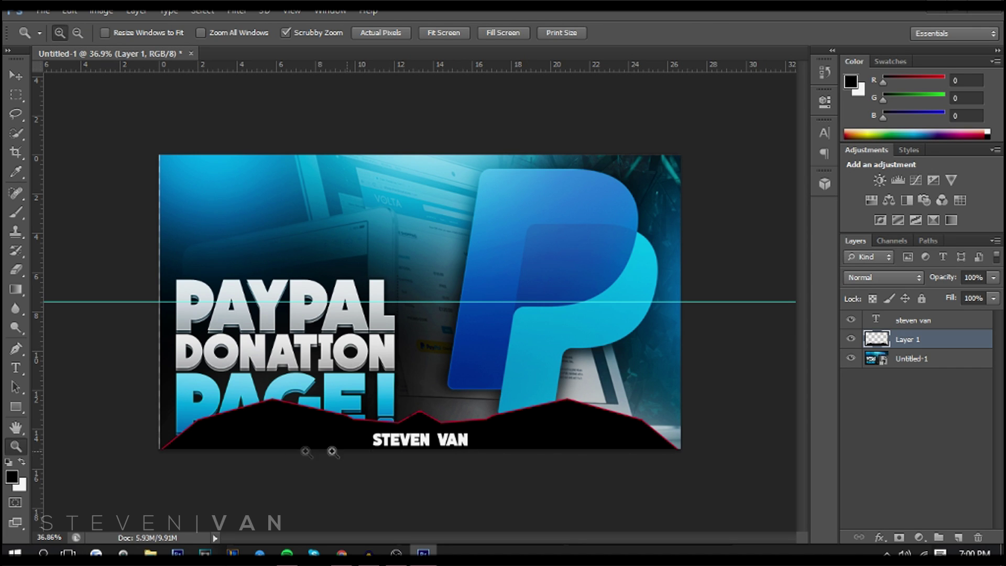
drag(186, 457, 61, 450)
click(23, 374)
click(219, 436)
text(FOLLOW ME O)
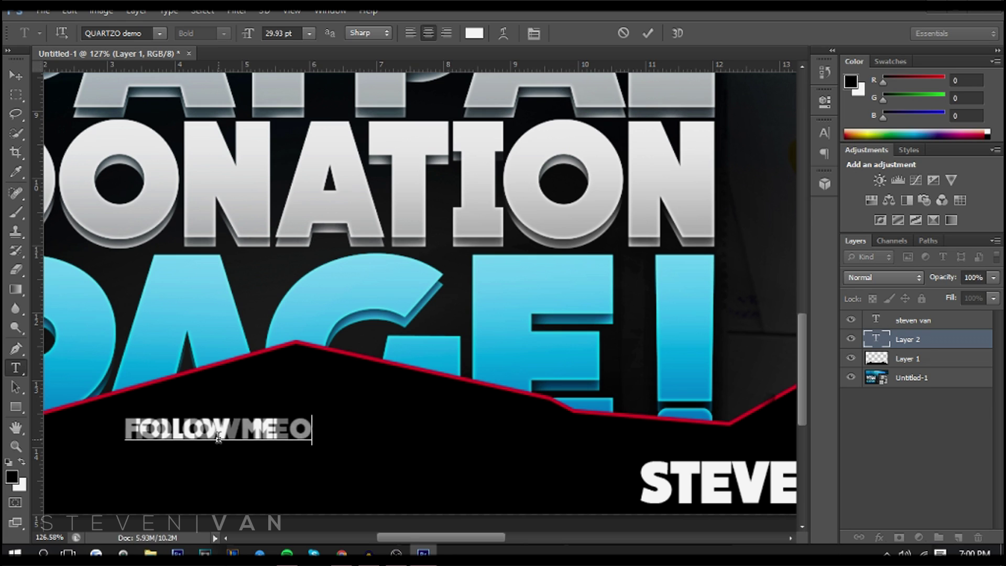
text(N INSTAGRAM!)
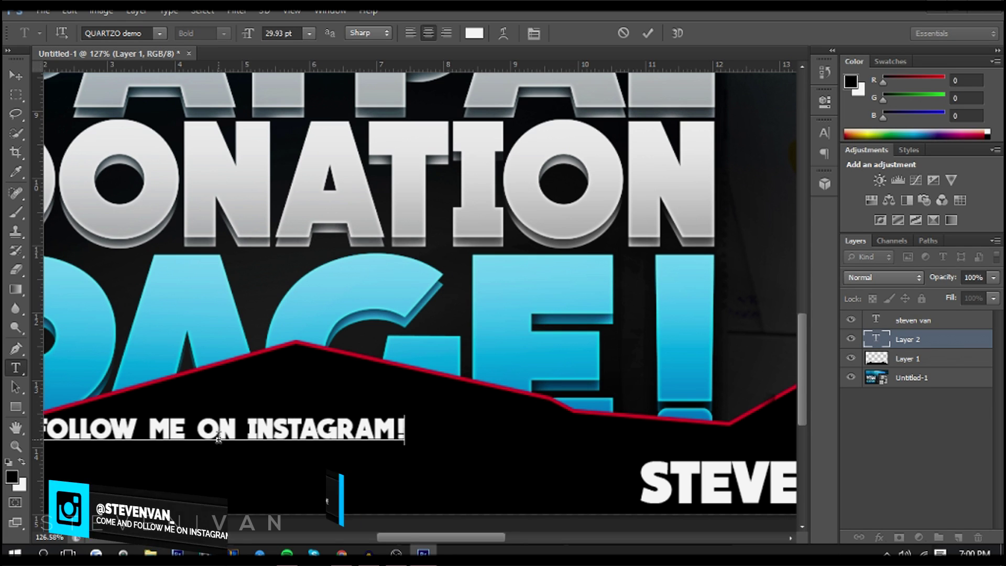
Move the Instagram text so it sits fully inside the black shape beneath the left peak.
click(16, 76)
drag(466, 531, 426, 536)
drag(367, 457, 471, 423)
click(16, 446)
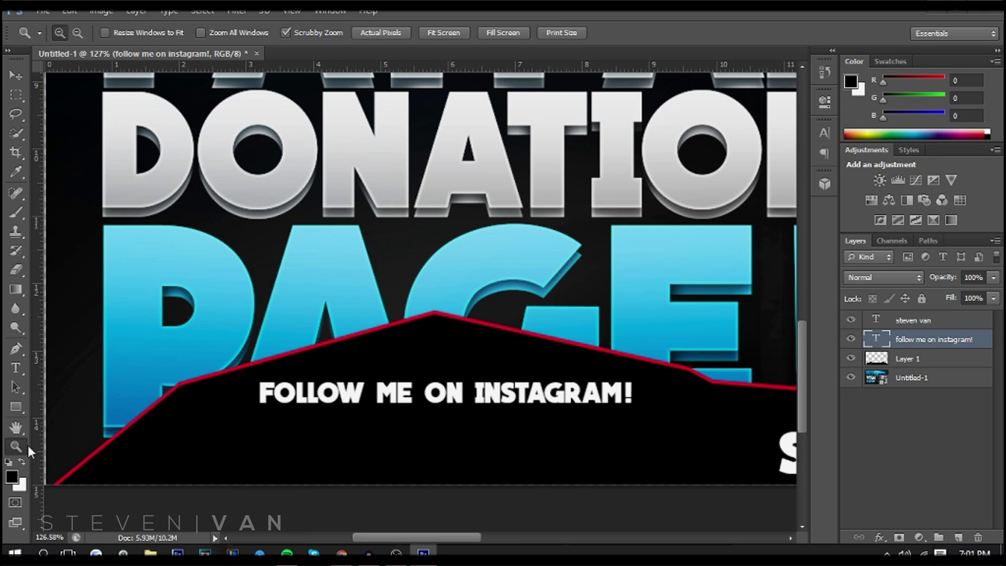
alt+click(321, 447)
Switch to Chrome and search Google for "instagram png".
key(alt+Tab)
key(alt+Tab)
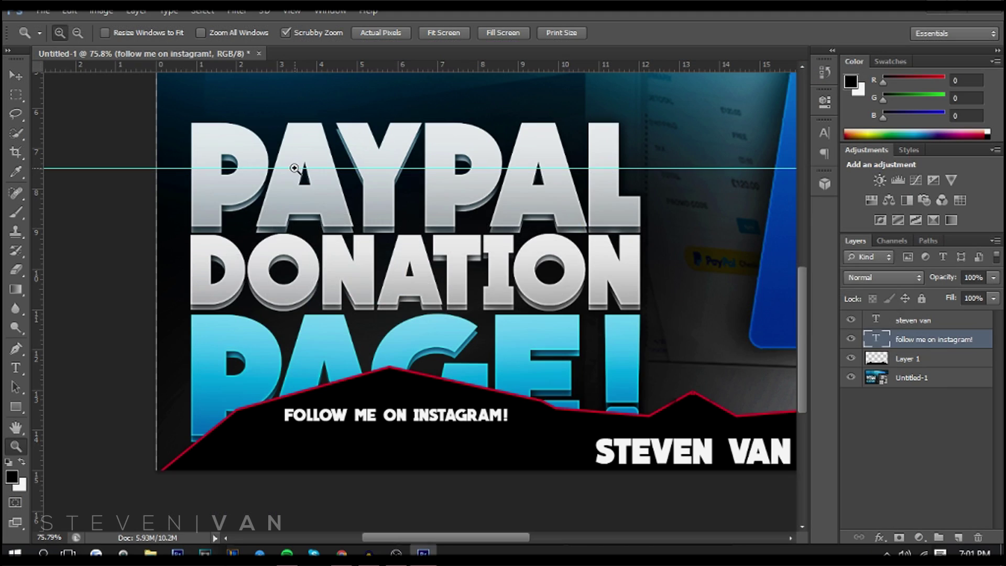
key(alt+Tab)
key(Tab)
key(Tab)
text(inst)
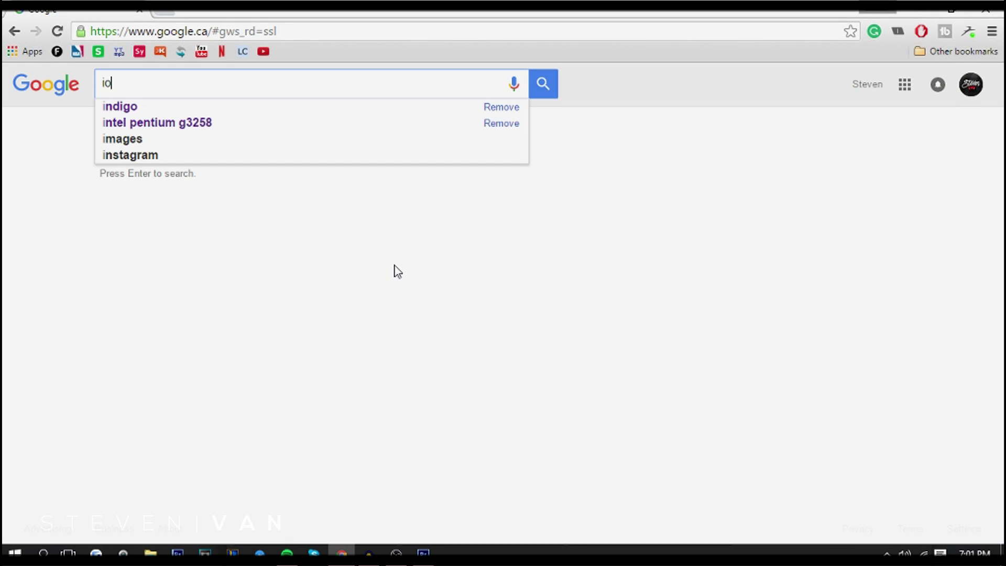
text(agram png)
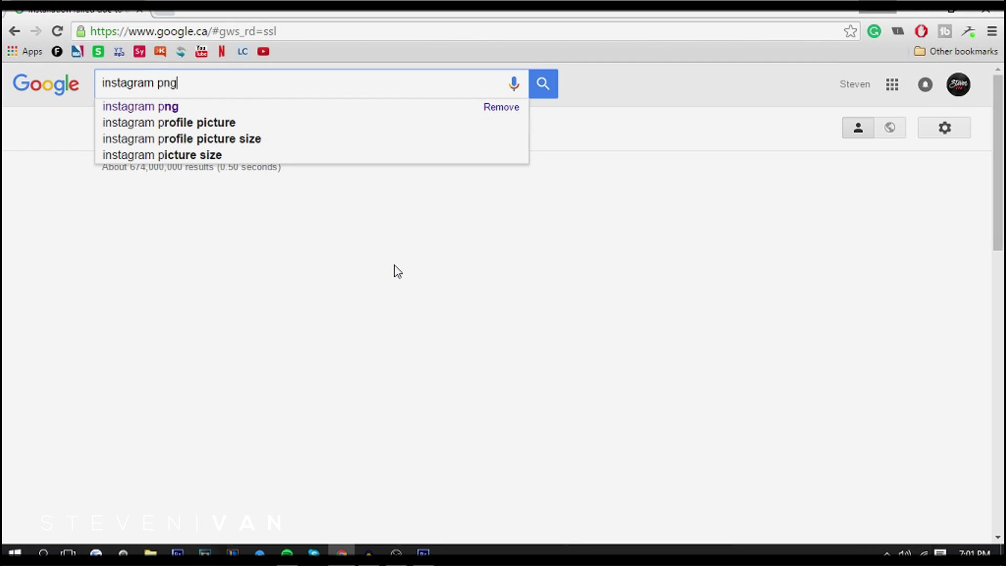
key(Return)
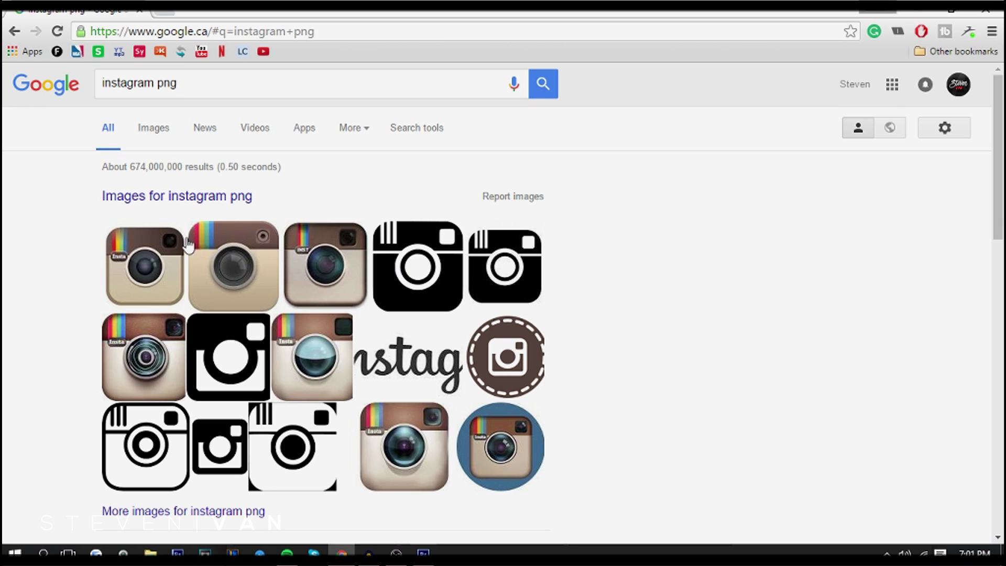
Preview several Instagram icons in the Google image results, looking for a suitable transparent PNG.
click(147, 296)
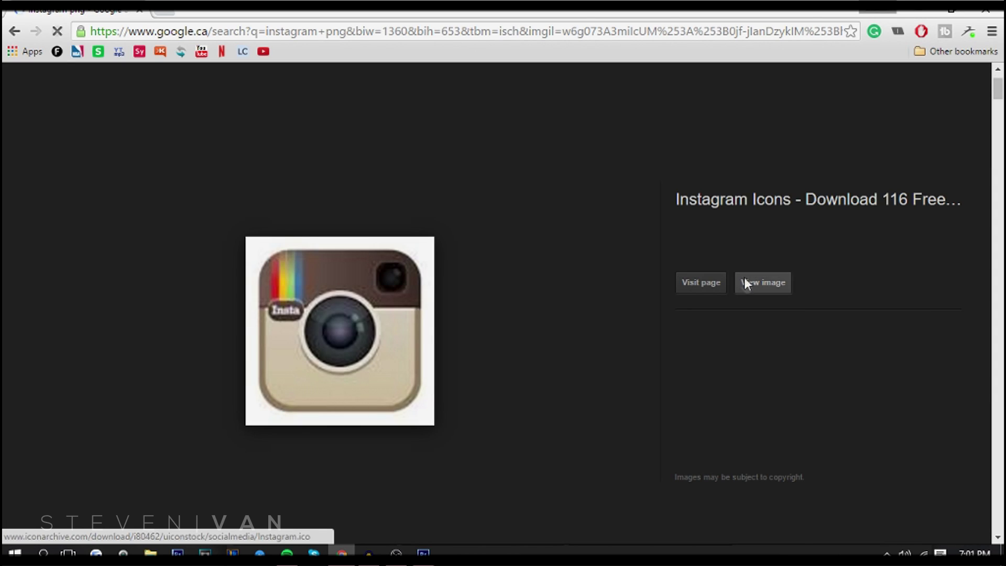
click(746, 282)
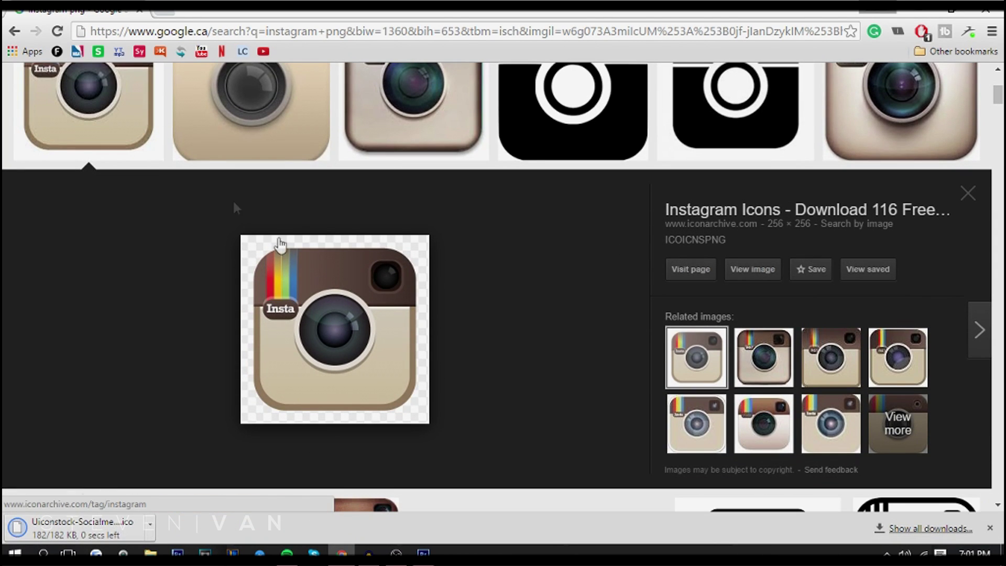
click(249, 126)
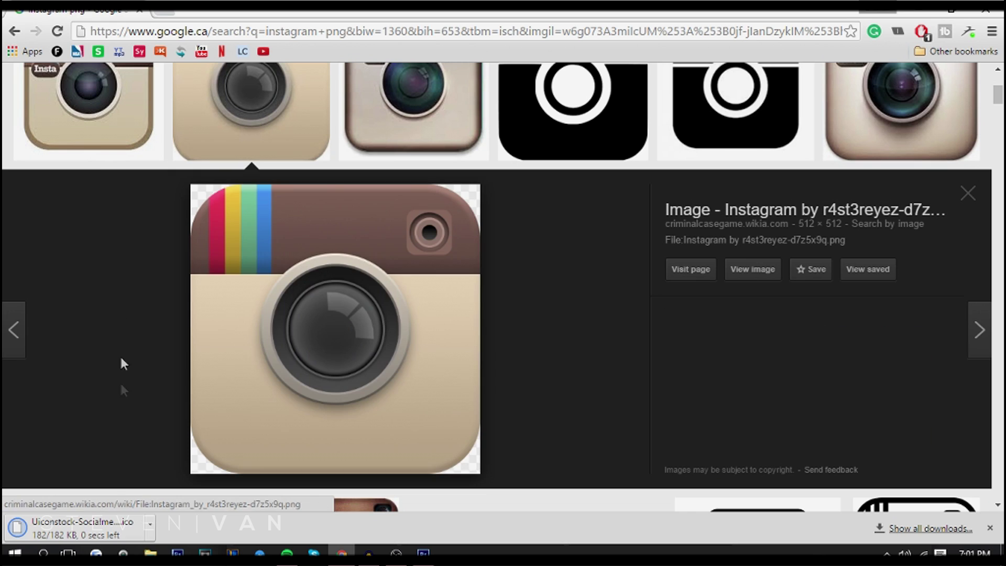
click(454, 153)
scroll(744, 231, down, 4)
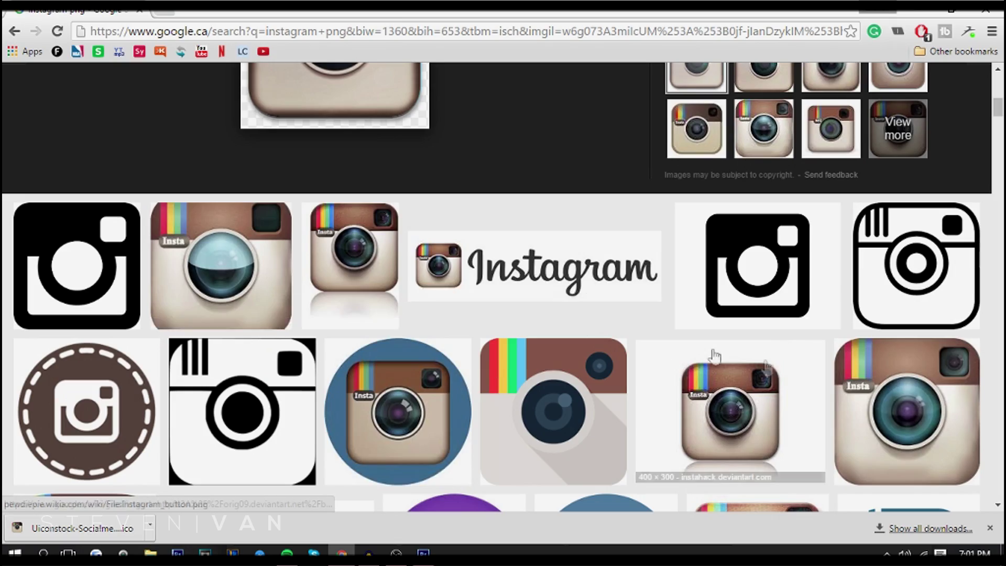
scroll(716, 356, down, 5)
Open the 960x960 Instagram icon PNG at full size and download it.
click(157, 236)
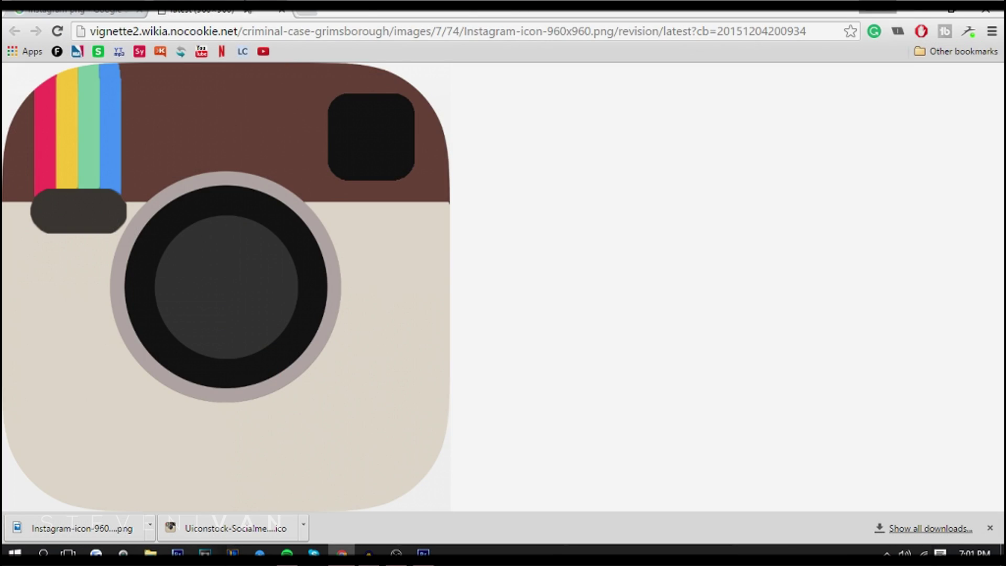
click(248, 11)
scroll(455, 325, down, 6)
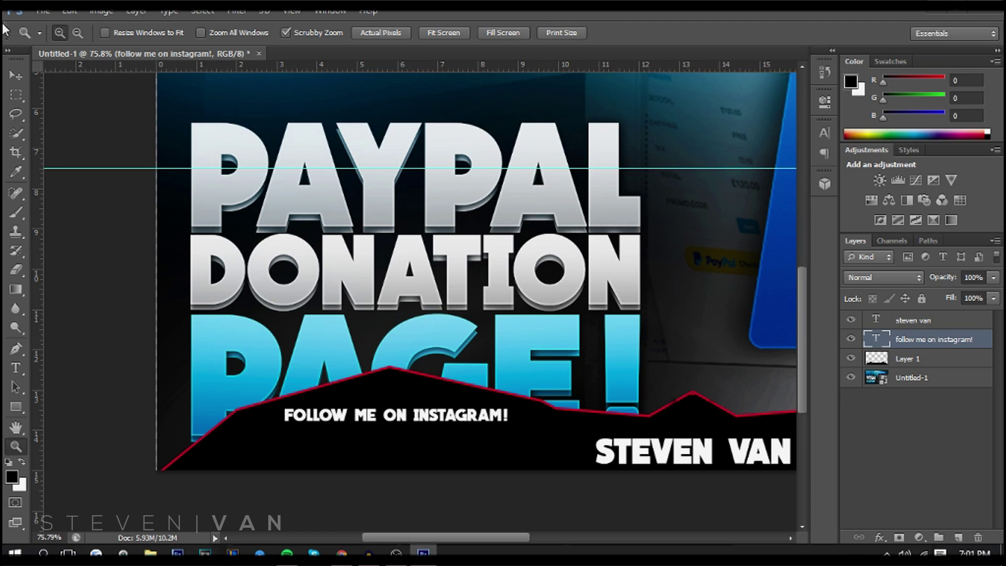
Place the instagramicon image from the Downloads folder into the thumbnail.
click(43, 10)
click(99, 252)
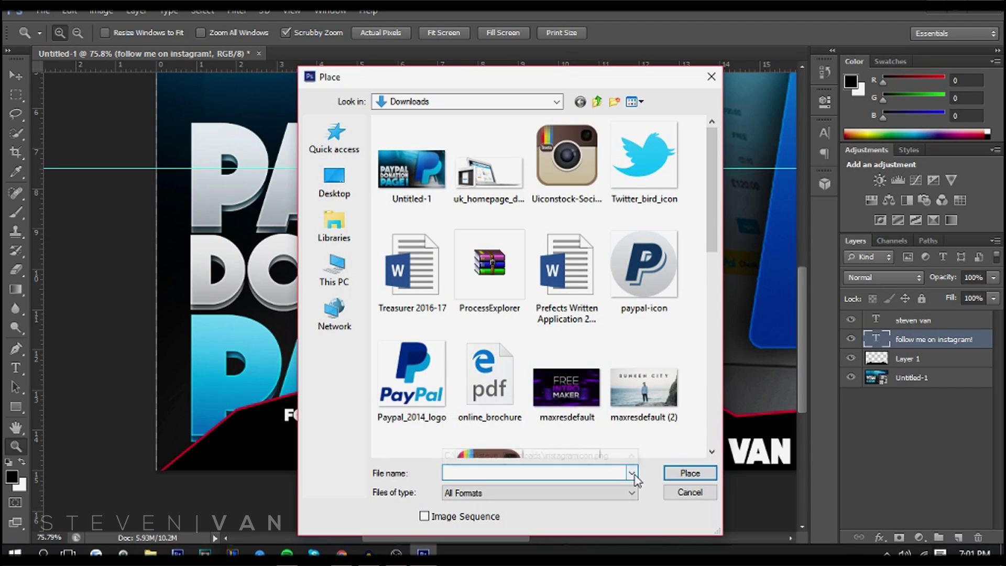
click(633, 474)
key(Down)
key(Return)
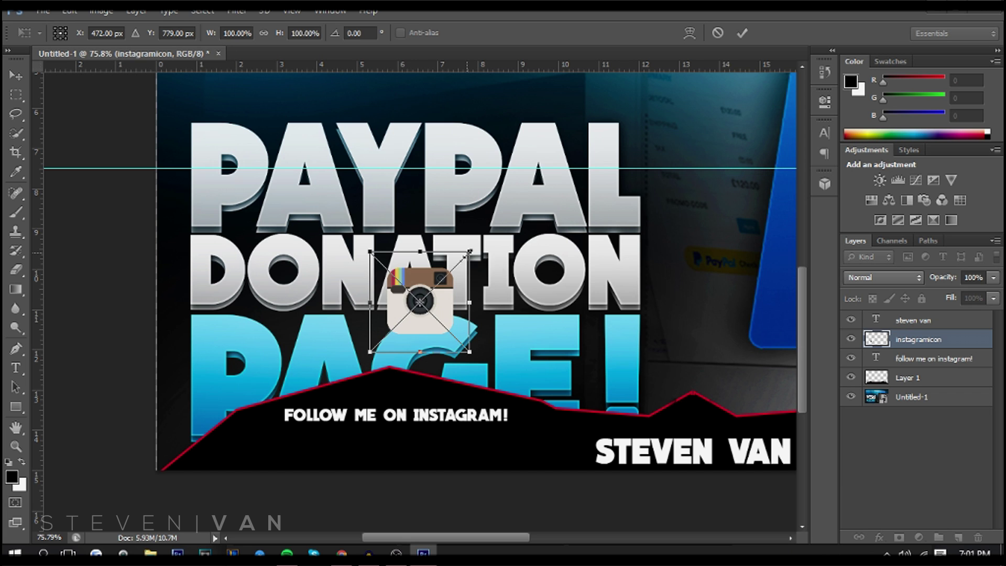
Scale the Instagram icon down and position it directly below the start of the "FOLLOW ME ON INSTAGRAM!" text.
drag(469, 252, 437, 285)
drag(411, 338, 315, 455)
drag(341, 403, 318, 417)
key(Return)
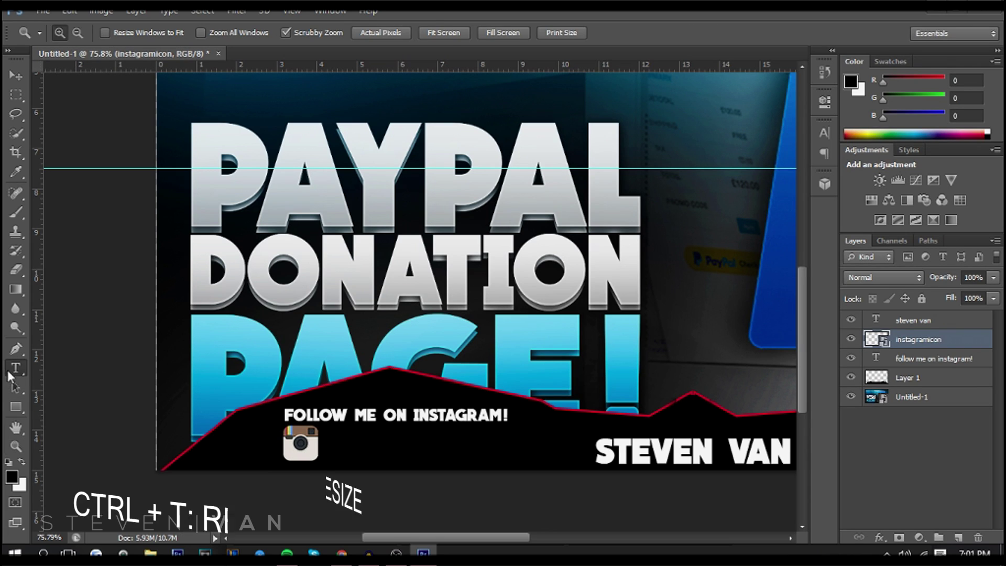
Add the channel owner's Instagram handle as a new text layer and move it beside the Instagram icon.
click(16, 368)
click(156, 369)
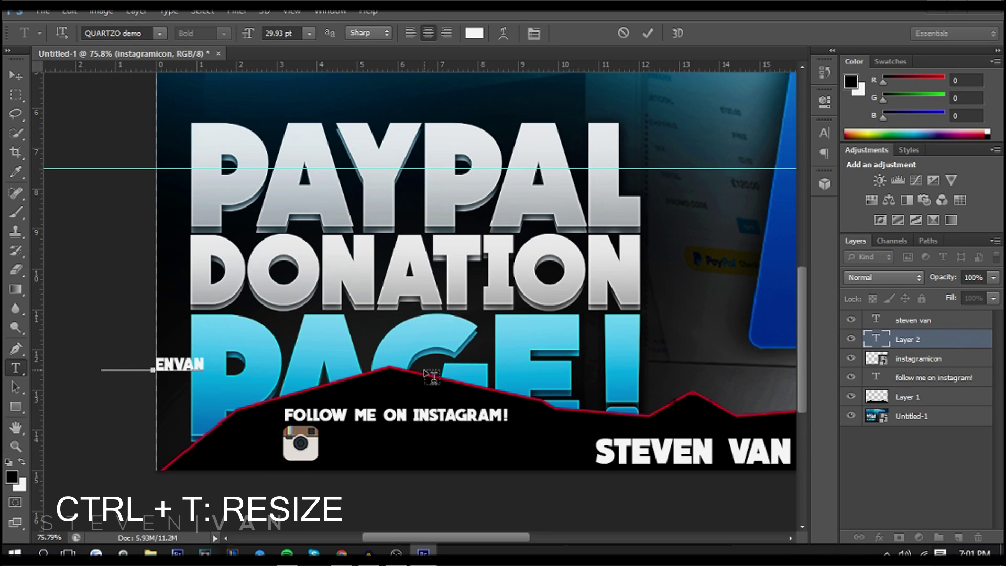
click(16, 76)
drag(188, 244, 414, 314)
Enlarge the handle text to about 208% so it matches the height of the Instagram icon.
key(ctrl+t)
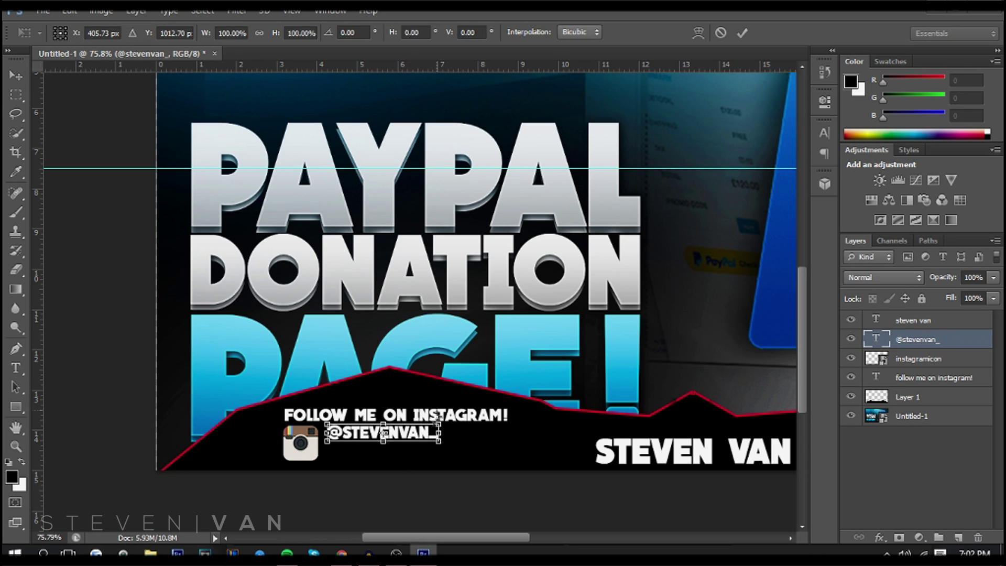
drag(443, 448, 558, 467)
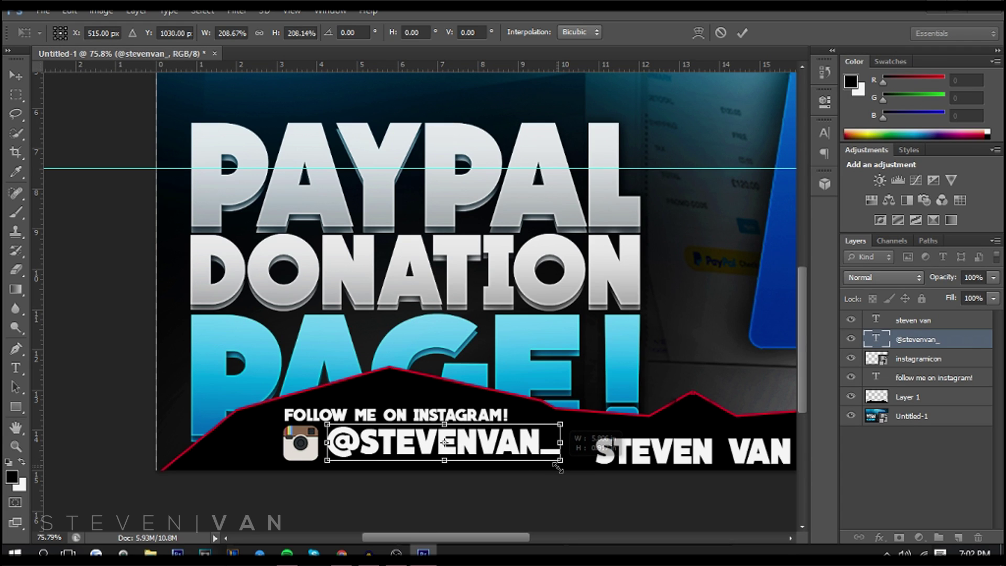
drag(516, 438, 515, 439)
key(Return)
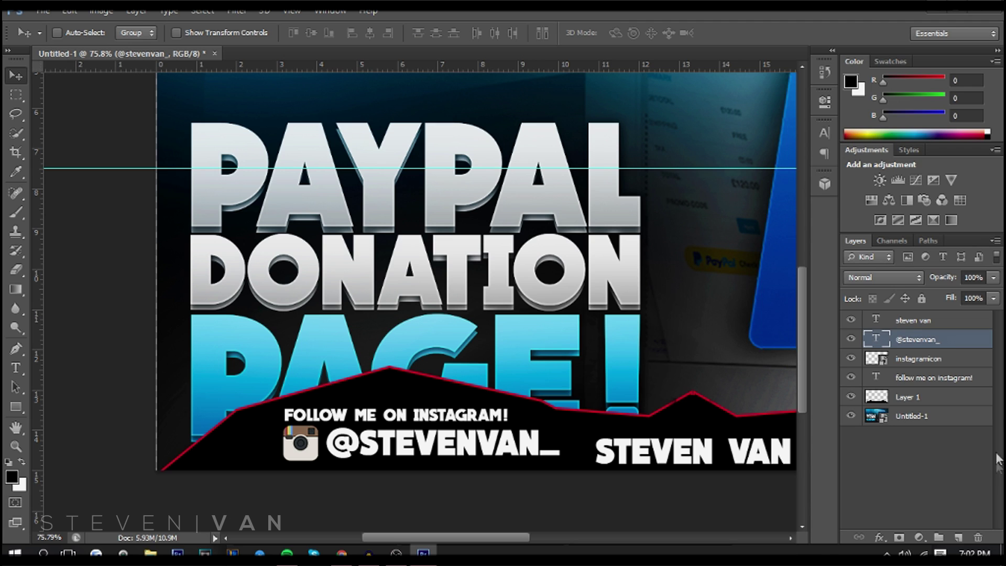
Apply a black-to-white linear gradient overlay to the handle text layer at about 42% opacity.
right_click(952, 342)
click(676, 32)
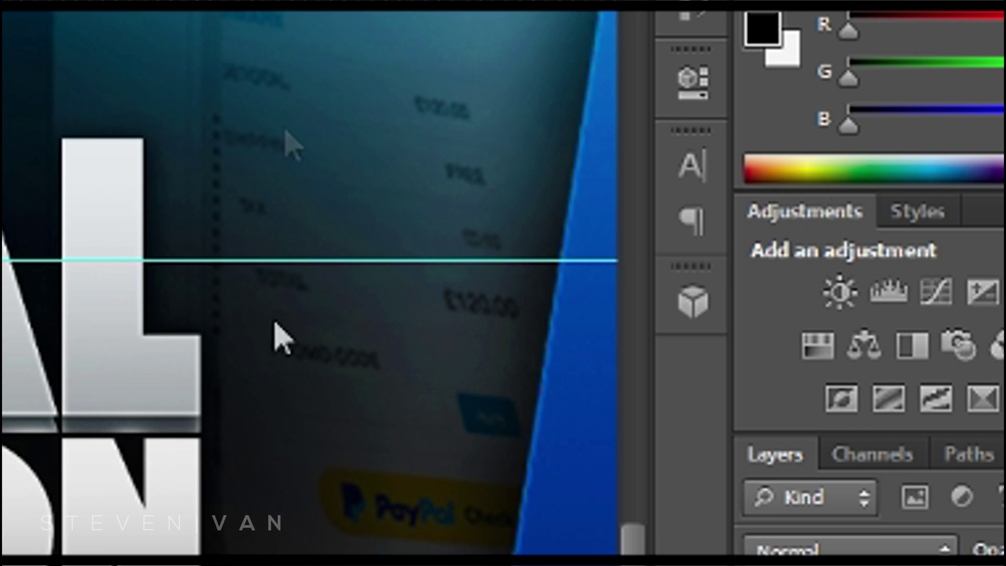
click(314, 403)
drag(621, 404, 494, 404)
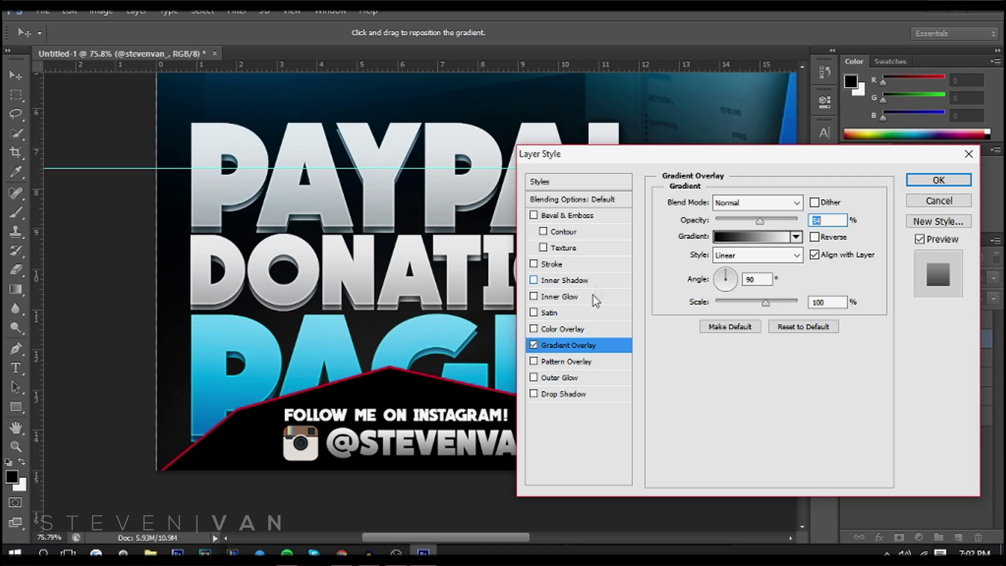
Add a red (ff0000) inner glow and a drop shadow to the handle text and apply the layer style.
click(188, 310)
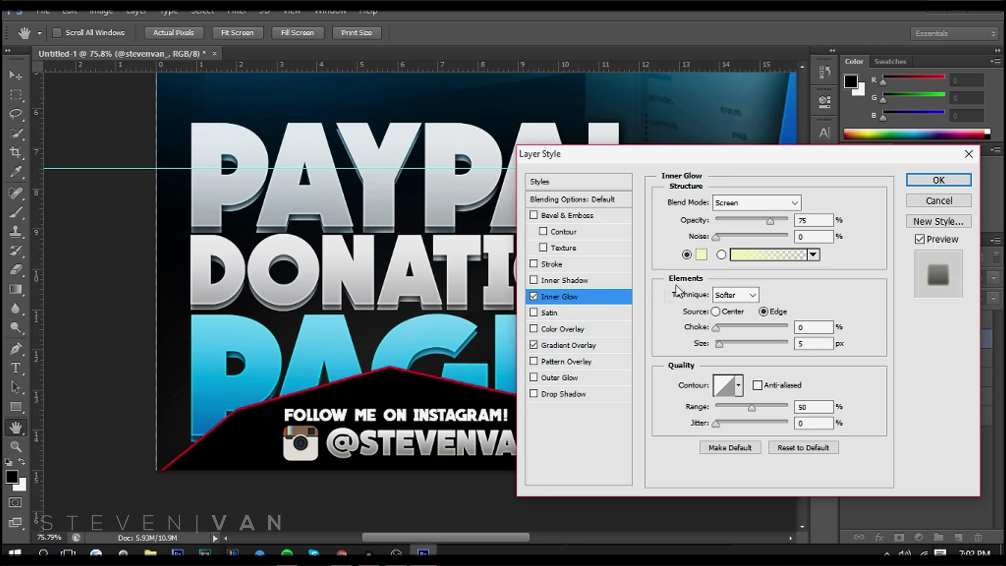
click(700, 256)
drag(687, 254, 744, 143)
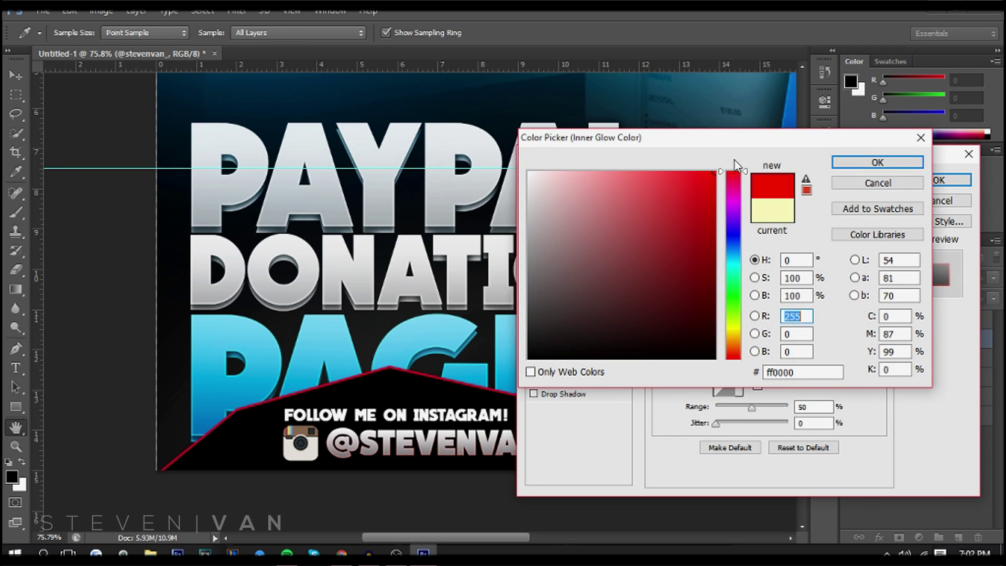
key(Return)
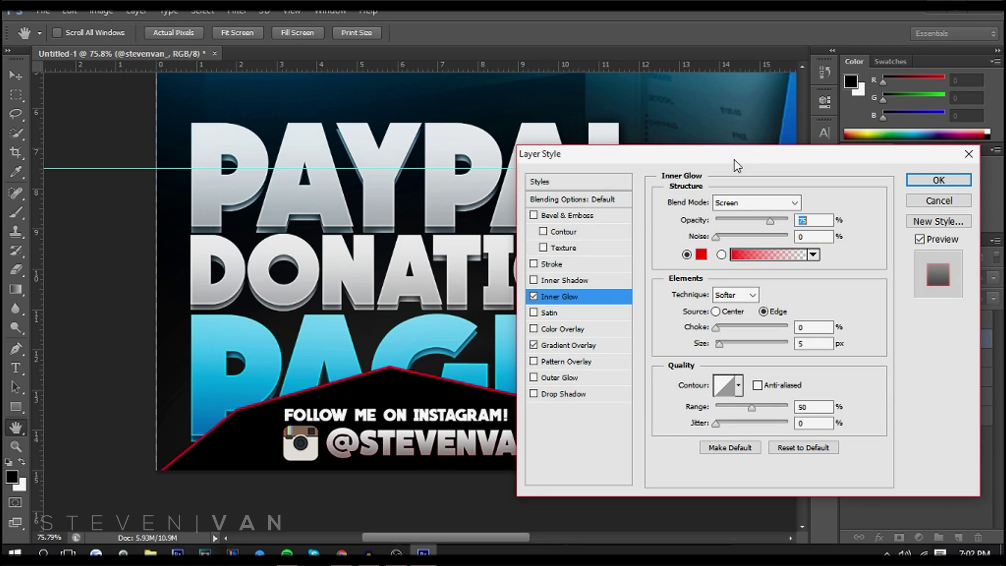
click(550, 398)
click(930, 180)
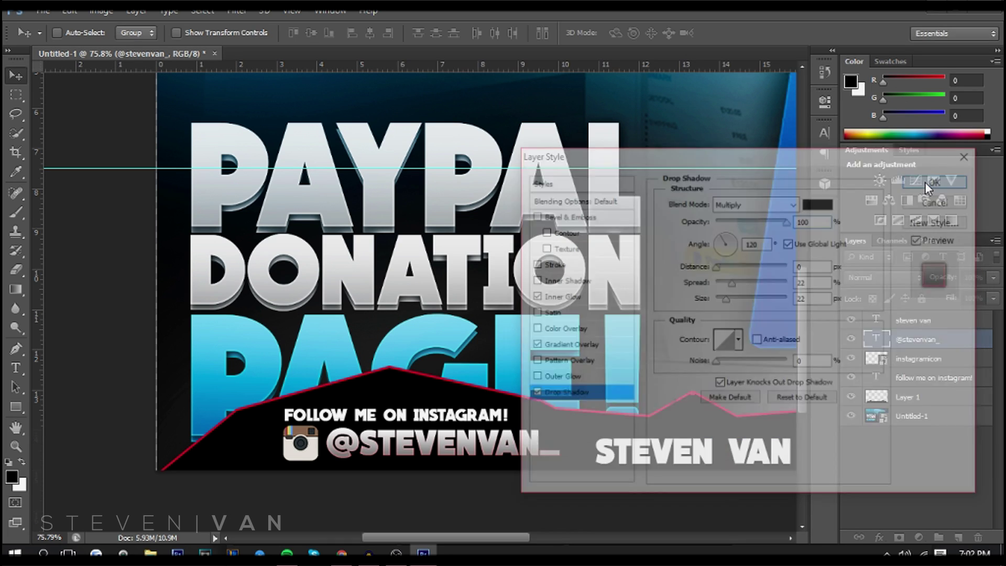
Copy the Instagram handle text's layer style onto the text layer with the owner's name.
right_click(934, 342)
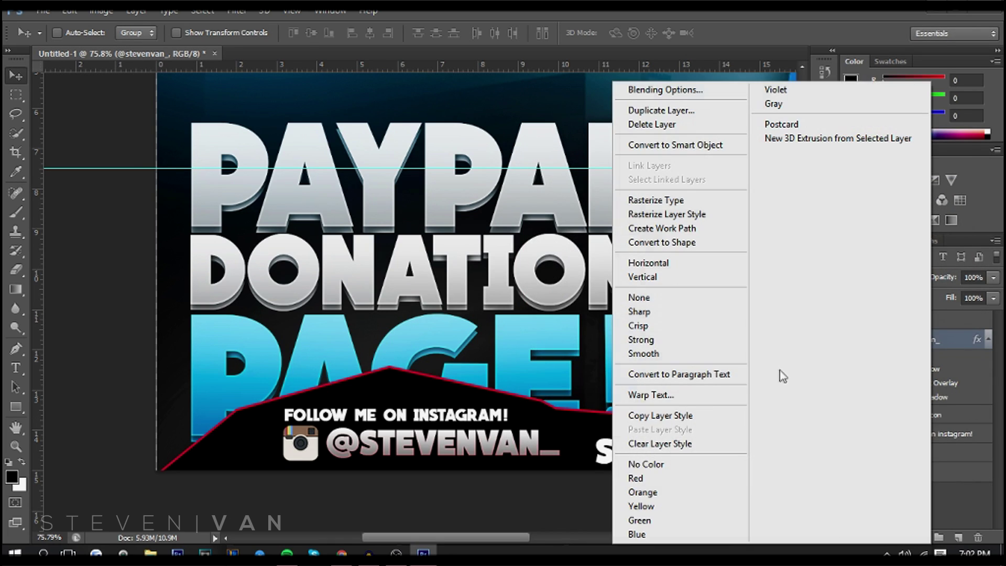
click(684, 414)
right_click(902, 343)
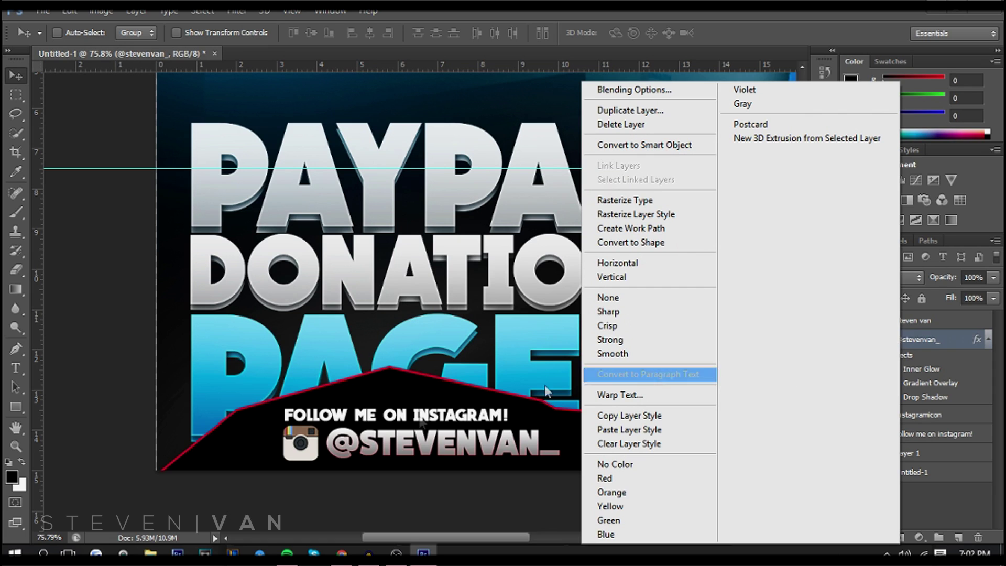
click(946, 321)
right_click(946, 320)
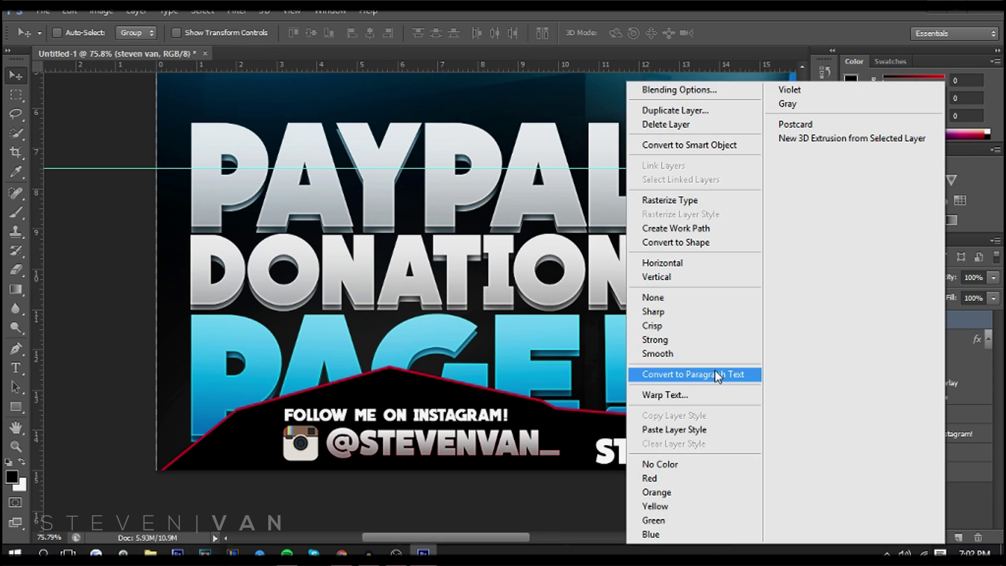
click(676, 429)
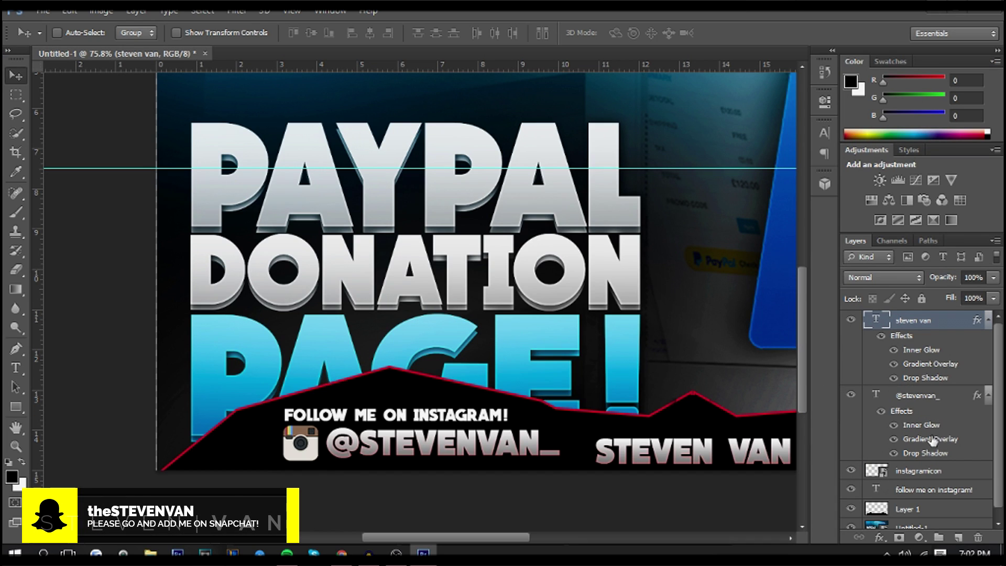
Paste the copied layer style onto the "follow me on instagram!" text layer.
click(925, 489)
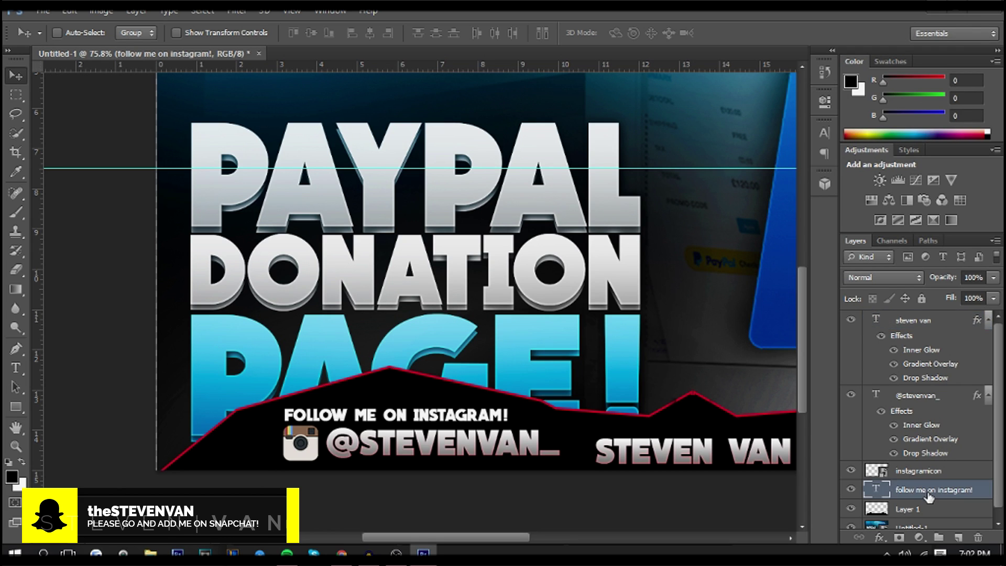
right_click(925, 489)
click(752, 377)
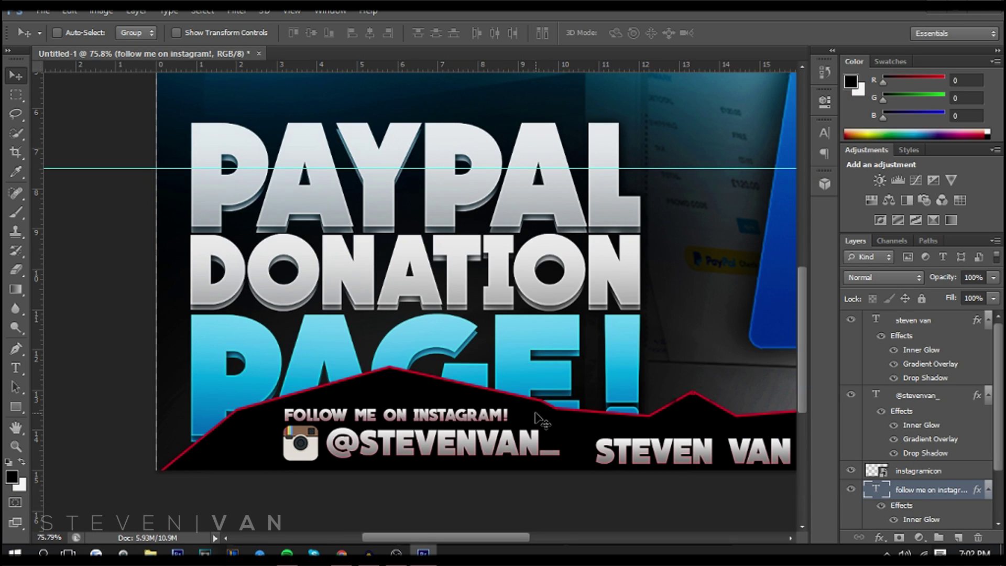
Enlarge the "follow me on instagram!" text to span the full width of the Instagram icon and handle.
key(ctrl+t)
drag(518, 424, 561, 432)
key(Return)
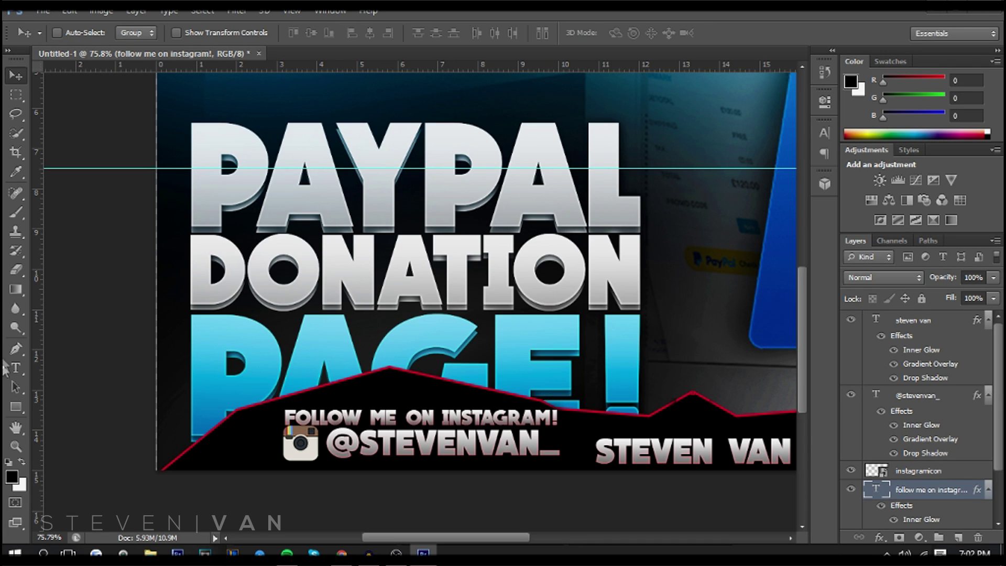
Select the handle, Instagram icon and "follow me on instagram!" layers and scale them down together inside the lower banner.
click(16, 446)
drag(568, 370, 540, 359)
drag(439, 401, 550, 380)
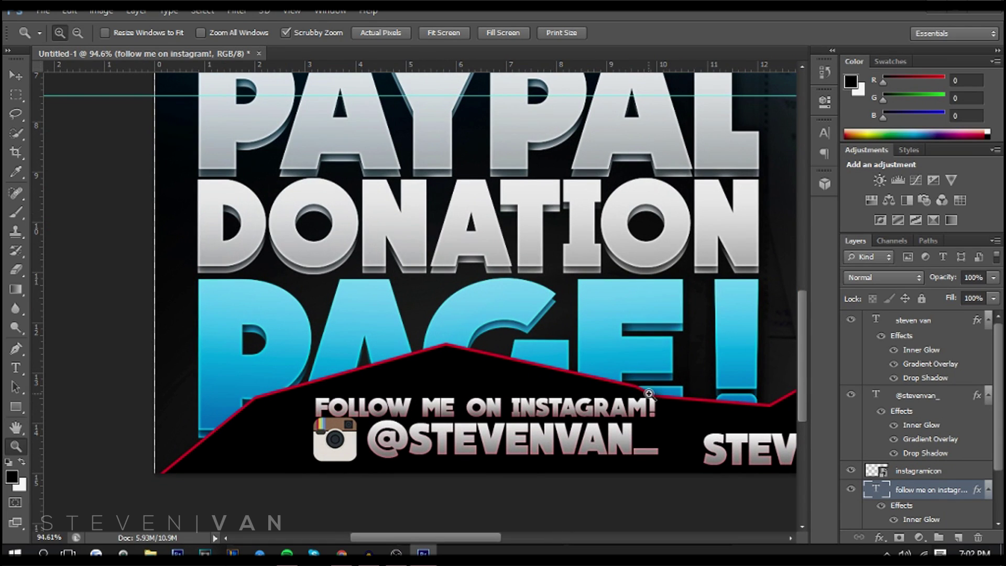
ctrl+click(943, 403)
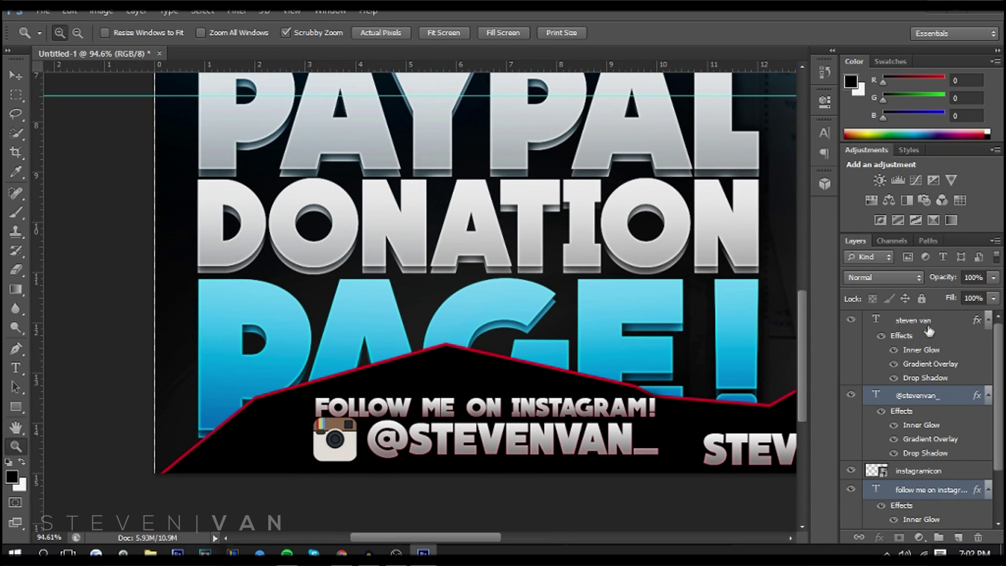
ctrl+click(914, 407)
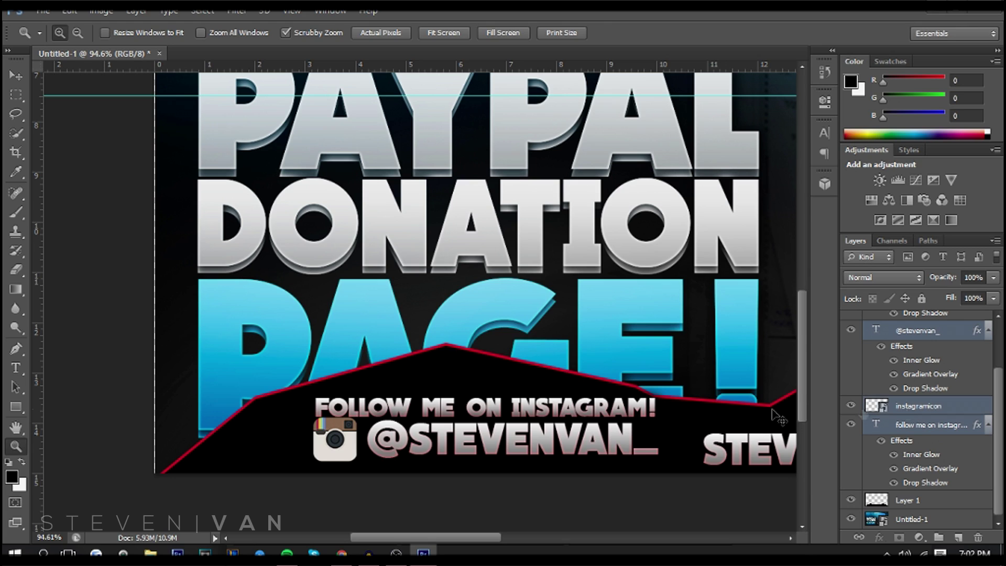
key(ctrl+t)
drag(653, 400, 604, 408)
key(Return)
key(z)
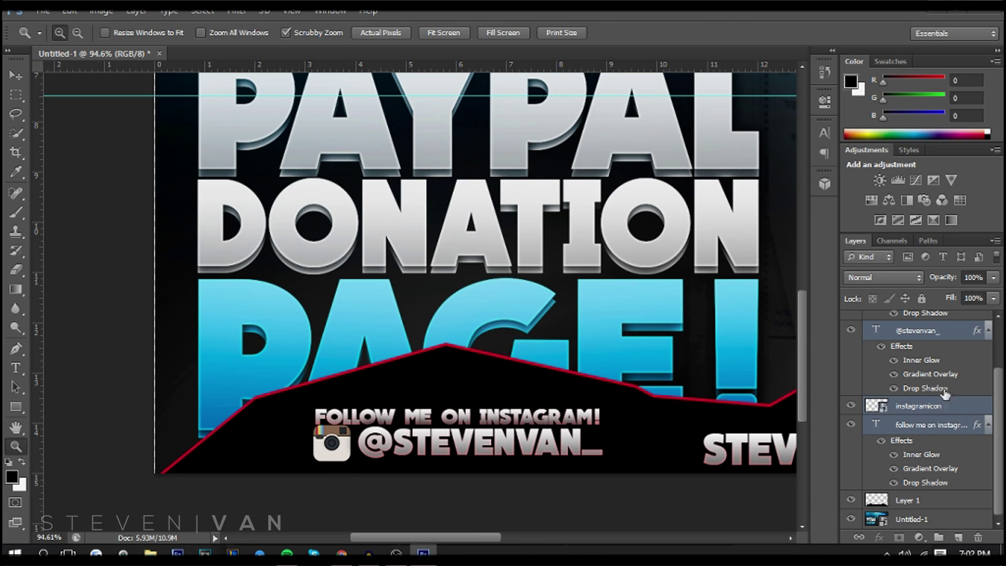
Clear the layer style from the "follow me on instagram!" text and nudge it slightly upward, away from the icon.
click(933, 425)
right_click(934, 425)
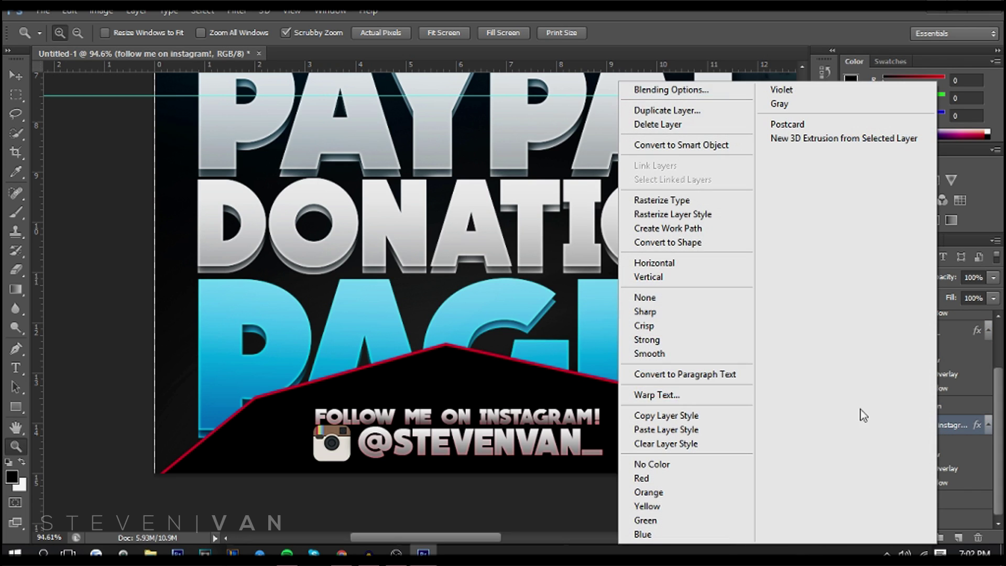
click(731, 444)
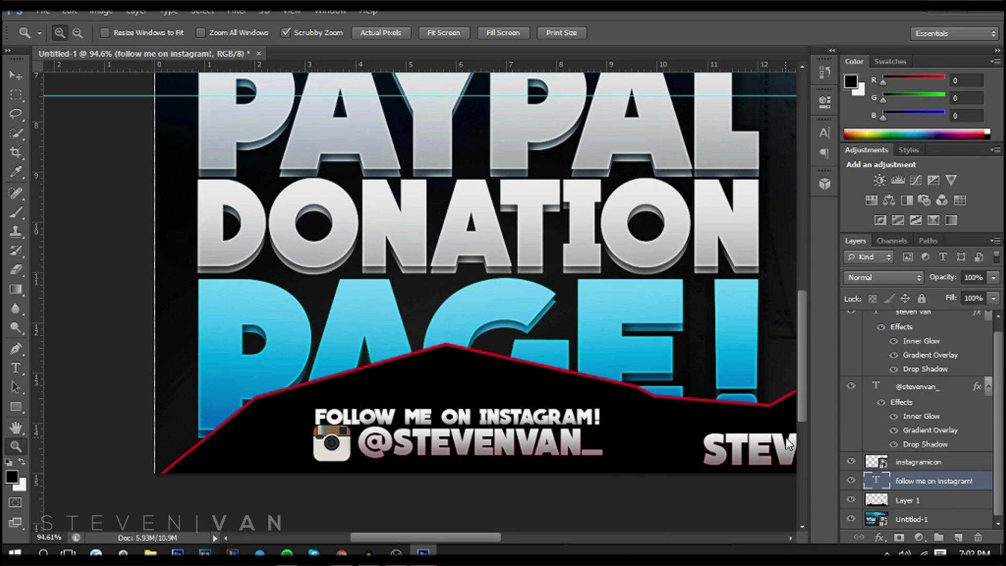
key(ctrl+Down)
key(ctrl+Down)
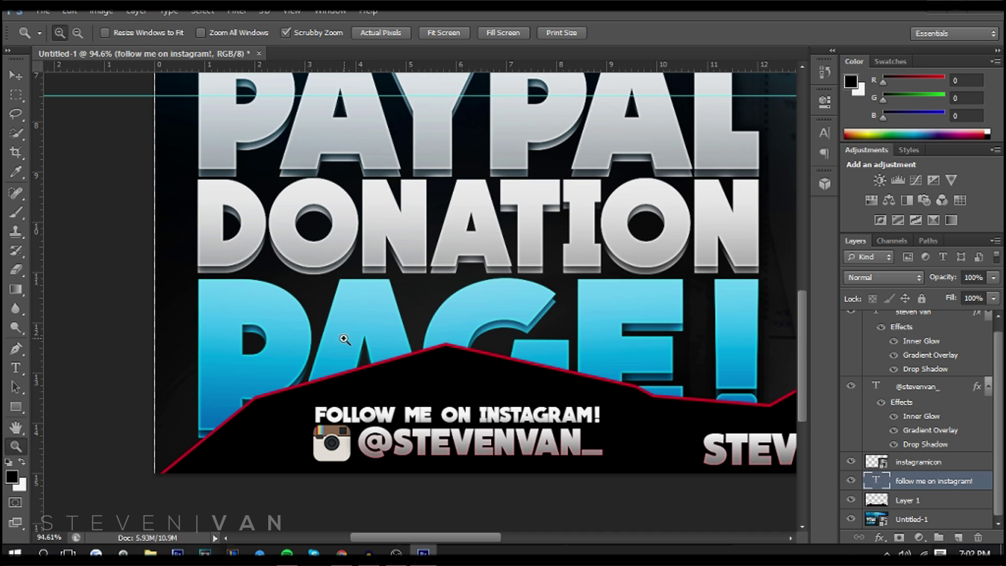
Add a new layer above the owner's name text and set the Pen tool to Shape mode.
drag(366, 406, 330, 398)
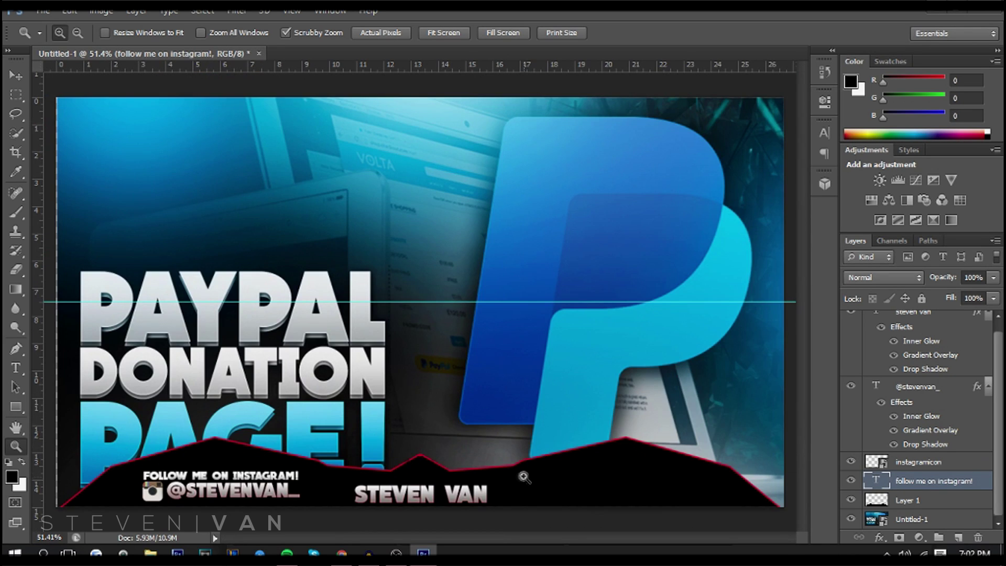
drag(524, 477, 499, 479)
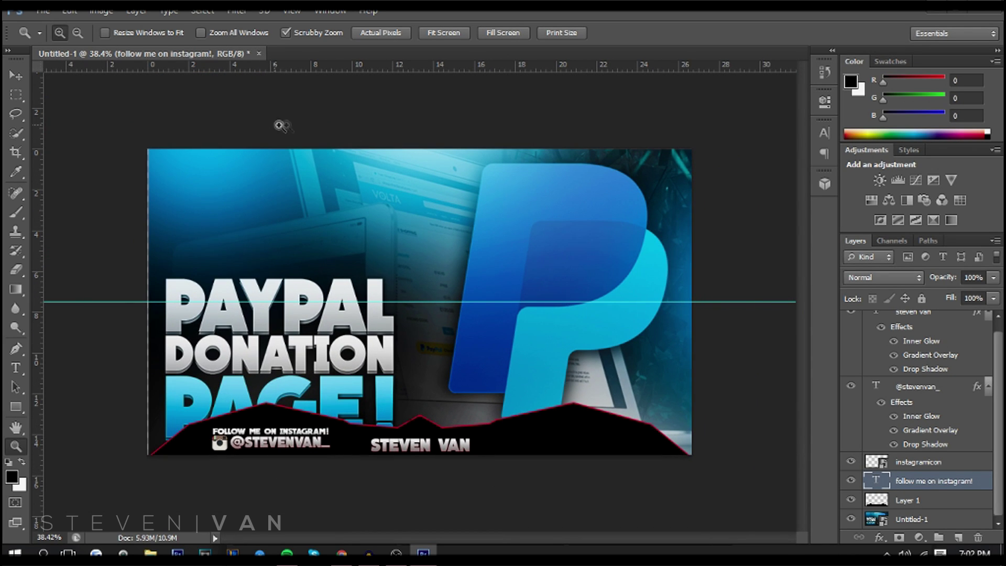
drag(279, 126, 296, 144)
drag(229, 319, 209, 316)
drag(321, 244, 343, 235)
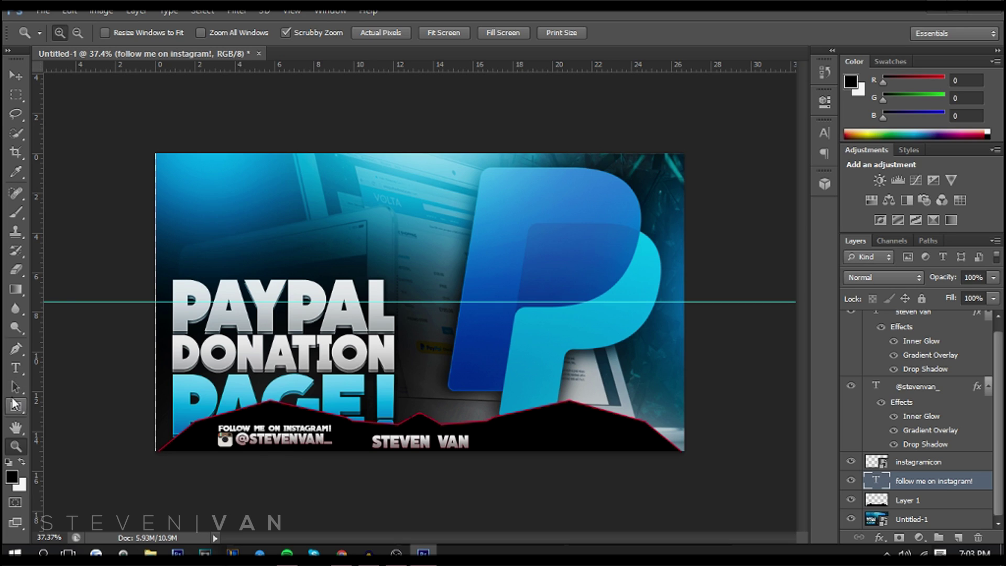
click(16, 349)
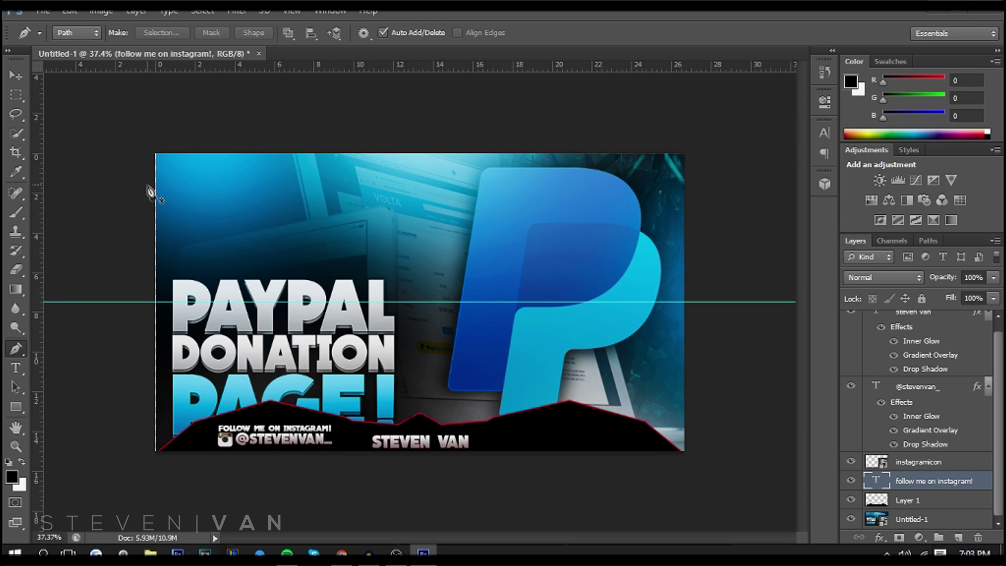
scroll(912, 404, up, 1)
click(959, 537)
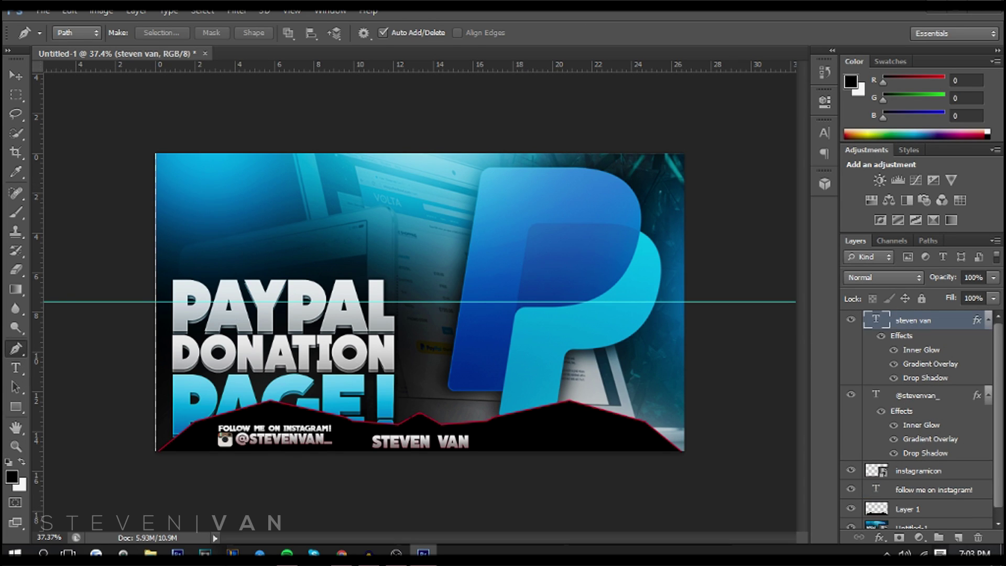
click(84, 37)
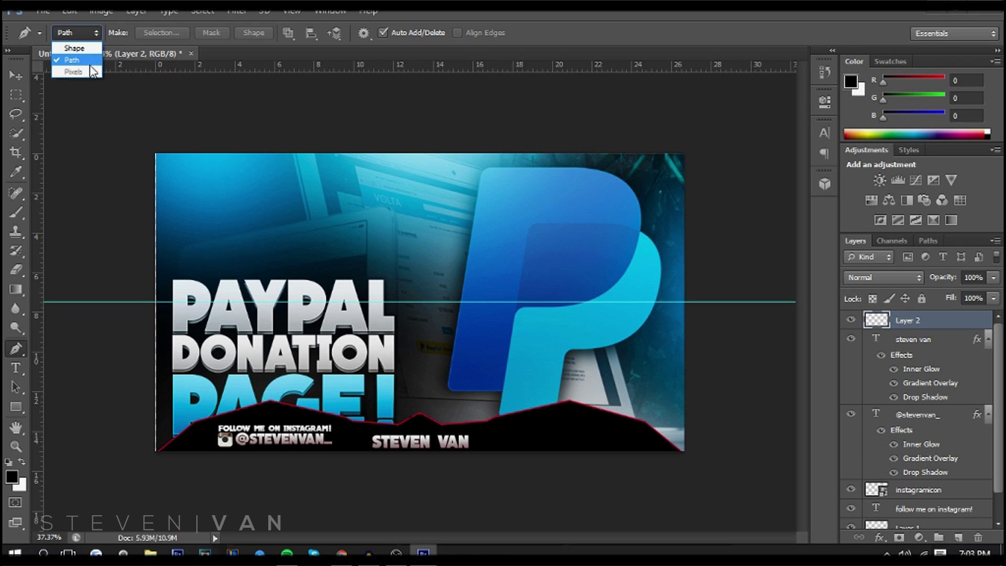
click(87, 45)
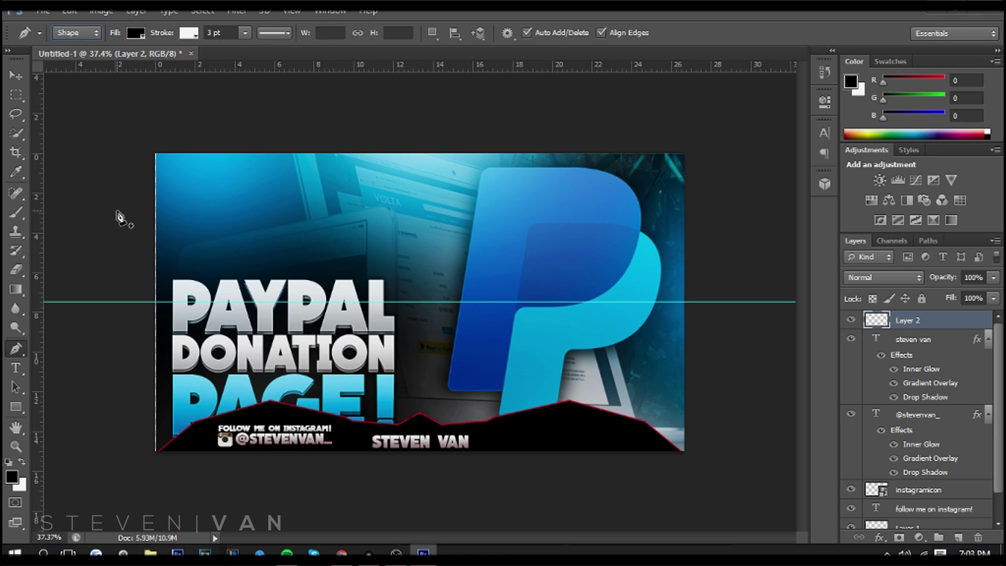
Draw a closed black shape about 1110 by 334 px over the canvas's upper-left edge, ending at a new vertical guide at mid-width.
click(134, 203)
click(284, 174)
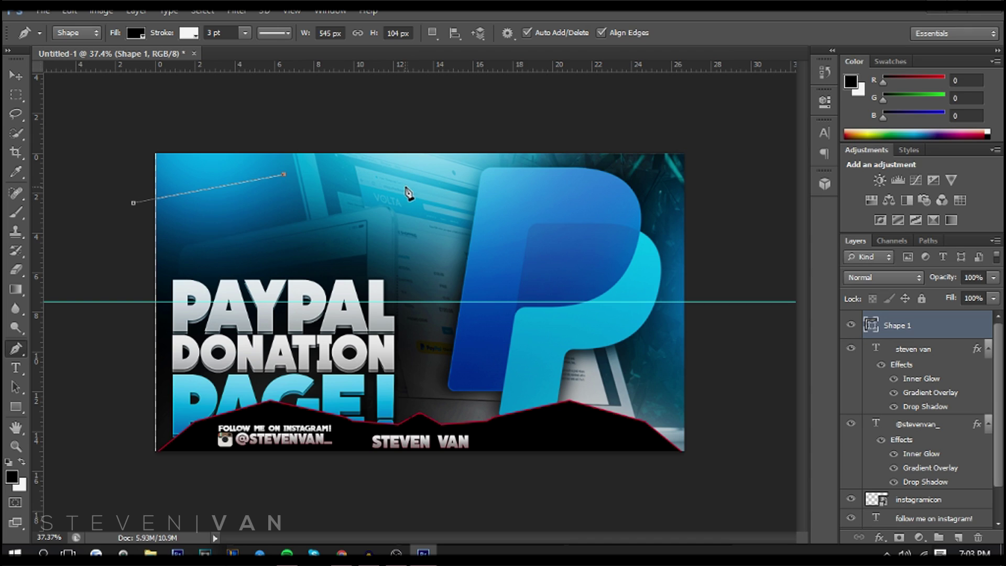
drag(37, 184, 422, 229)
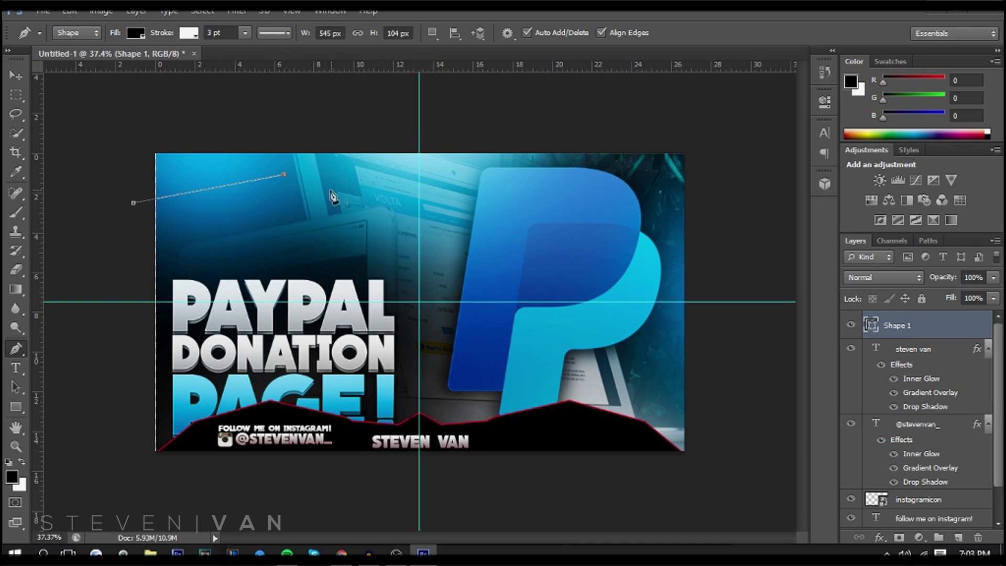
click(369, 179)
click(420, 178)
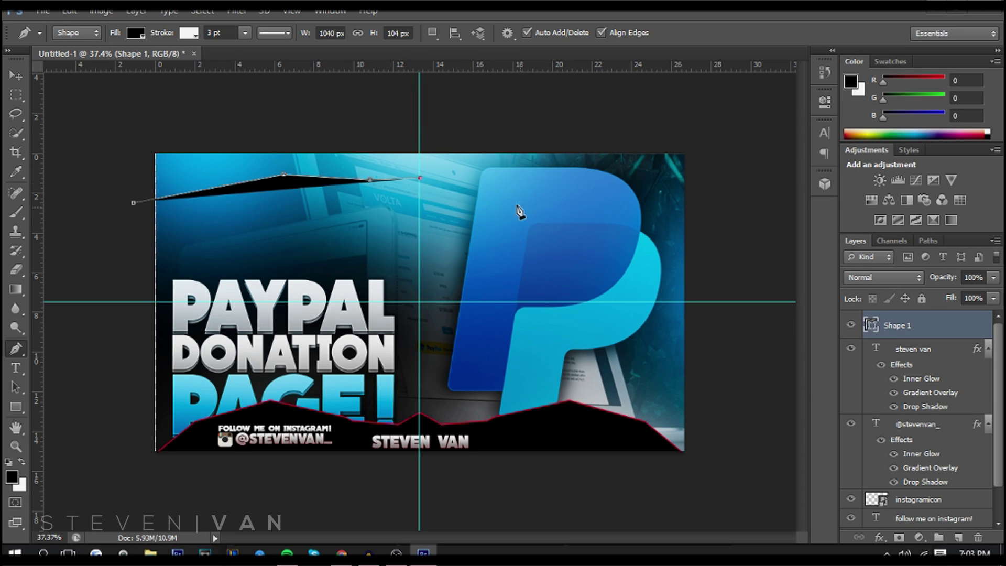
click(420, 110)
click(187, 126)
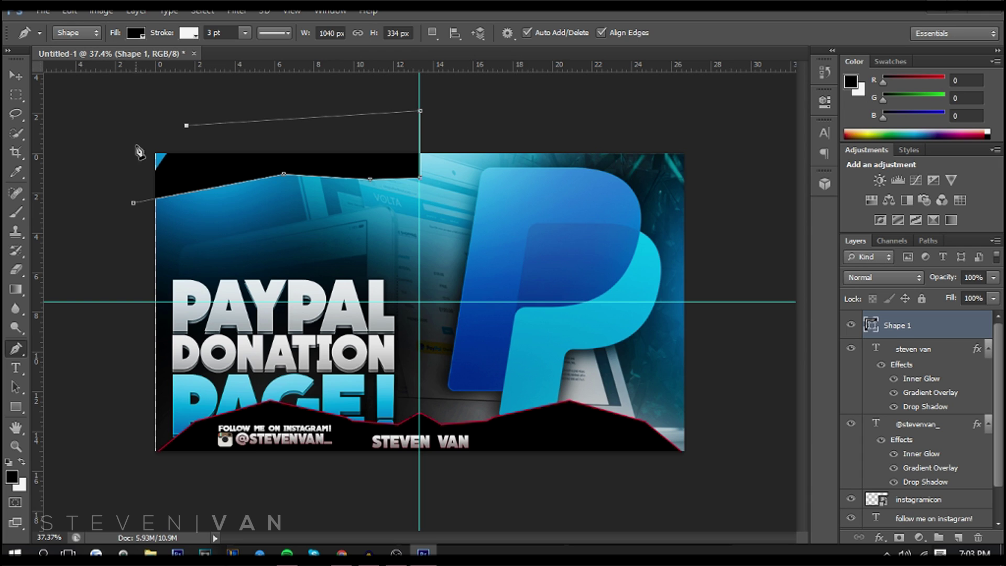
click(115, 121)
click(133, 202)
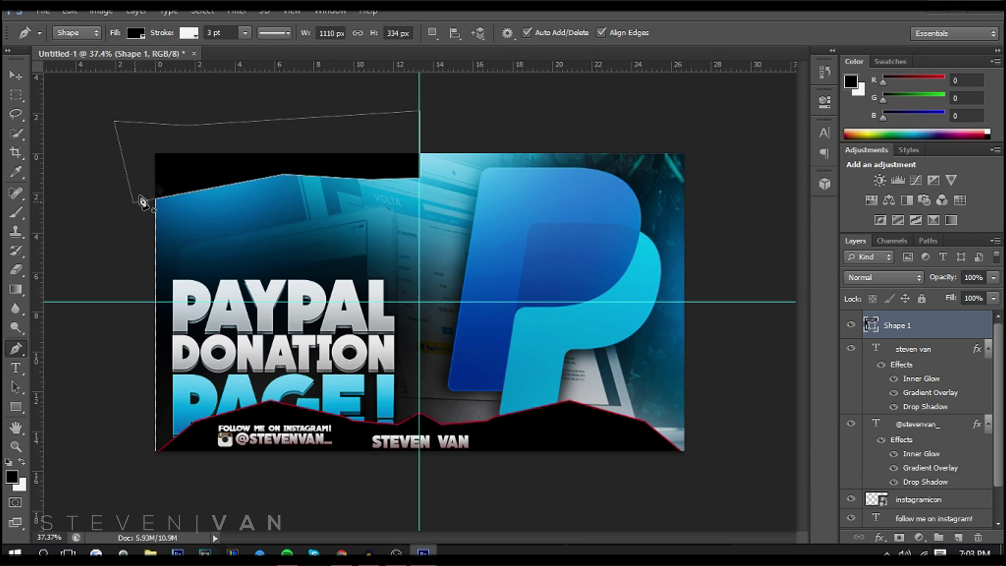
right_click(176, 171)
click(257, 240)
key(Return)
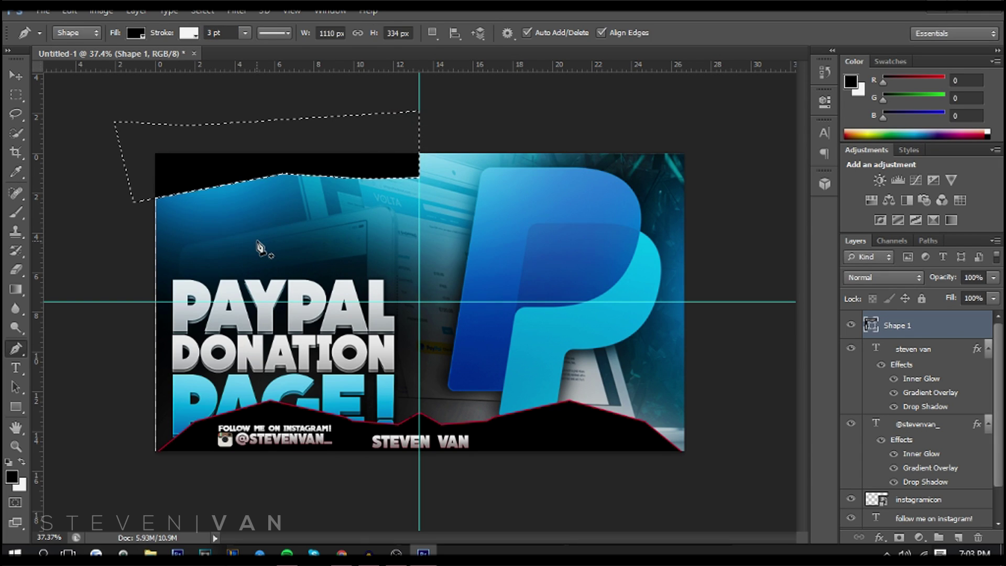
key(ctrl+d)
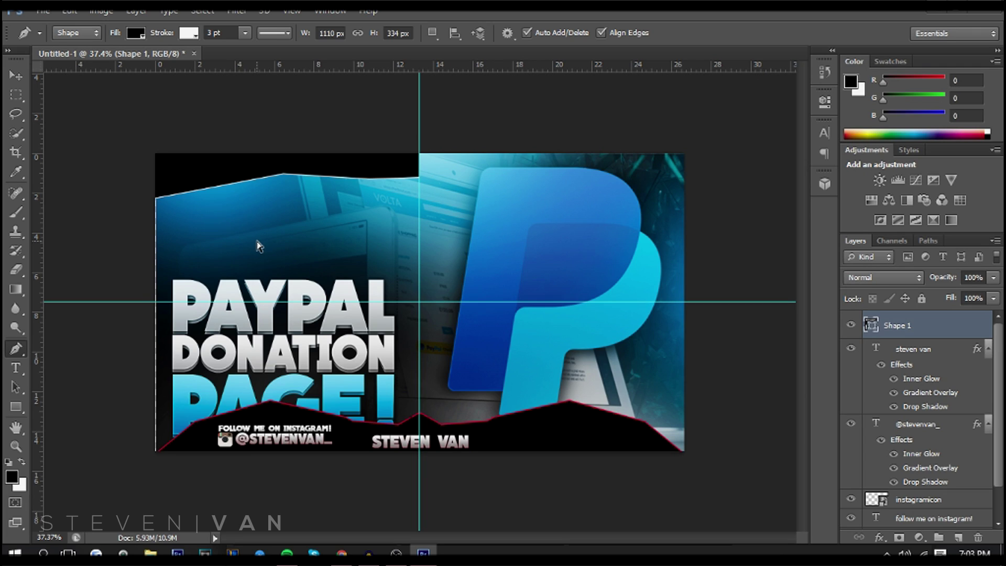
Duplicate the black upper shape, flip the copy horizontally and move it over the canvas's right half.
key(ctrl+j)
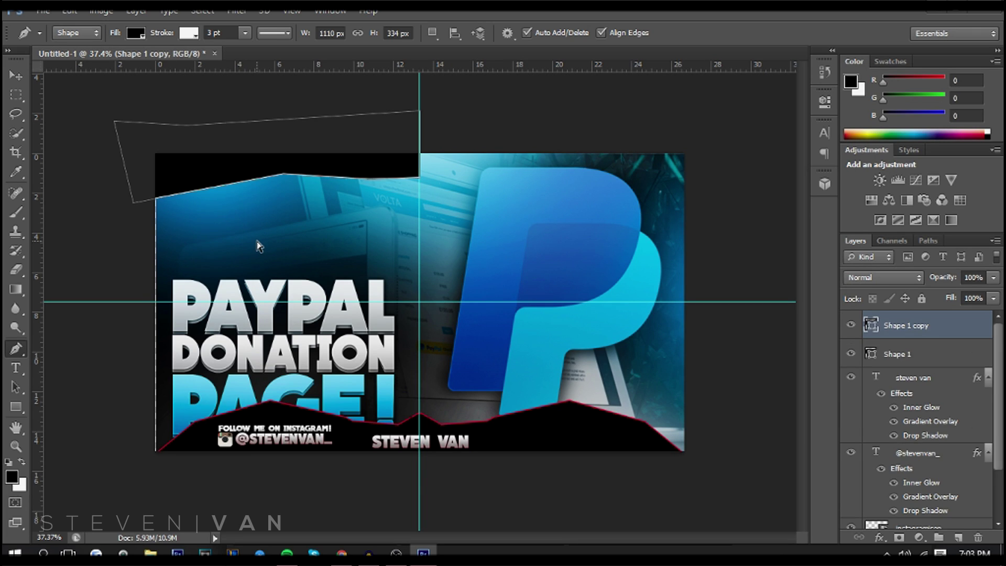
key(ctrl+t)
right_click(312, 173)
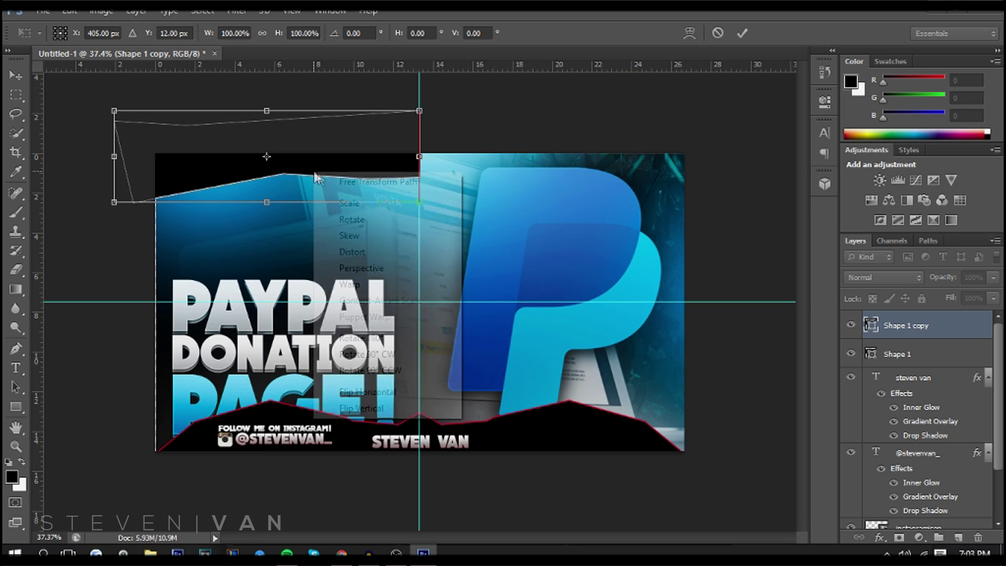
click(368, 392)
drag(353, 172, 649, 204)
key(Return)
key(p)
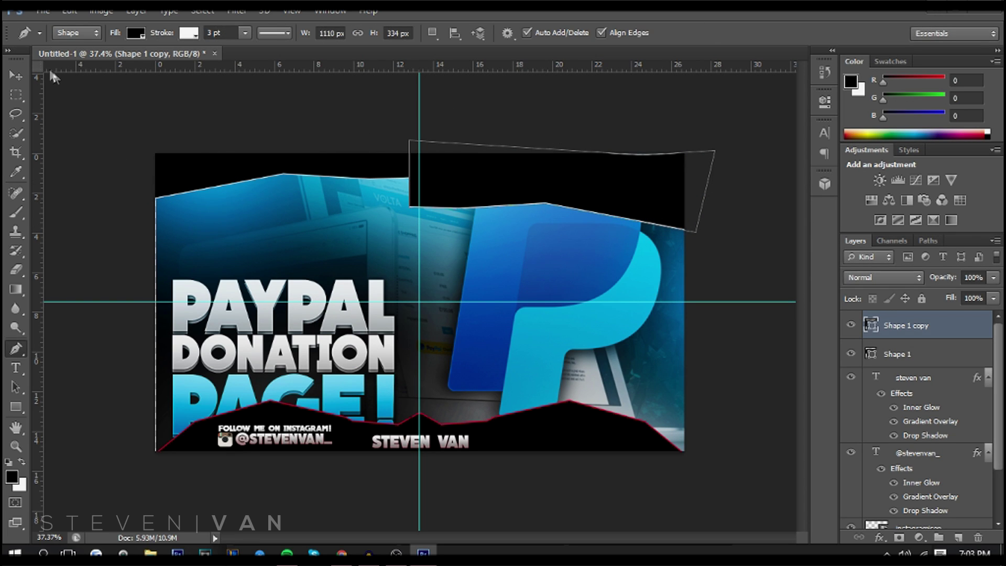
Align the flipped copy with the original shape so the two halves mirror each other at the vertical guide.
drag(552, 206, 592, 181)
key(ctrl+z)
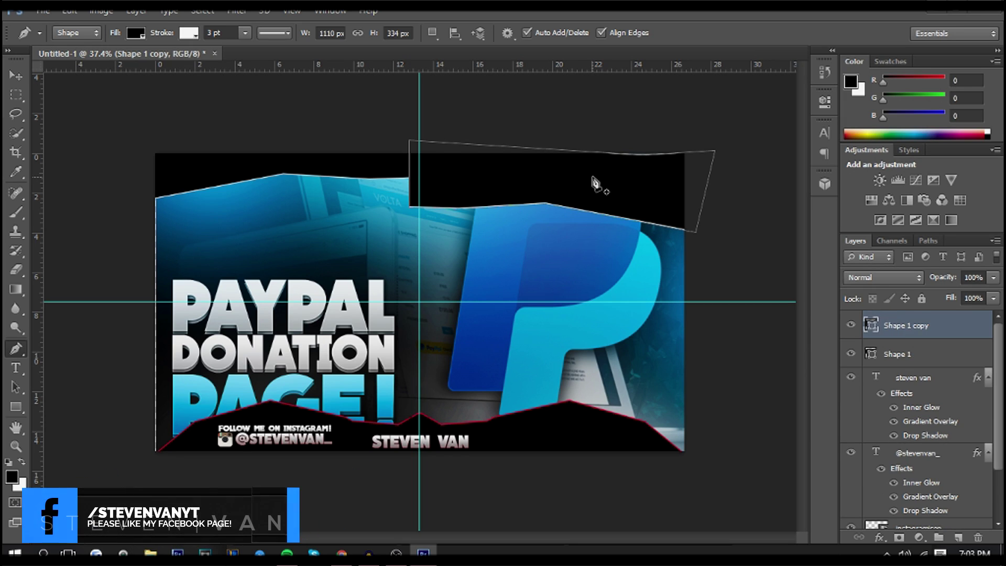
key(v)
mouse_move(582, 179)
mouse_down()
mouse_move(569, 183)
mouse_move(571, 172)
mouse_up()
click(963, 373)
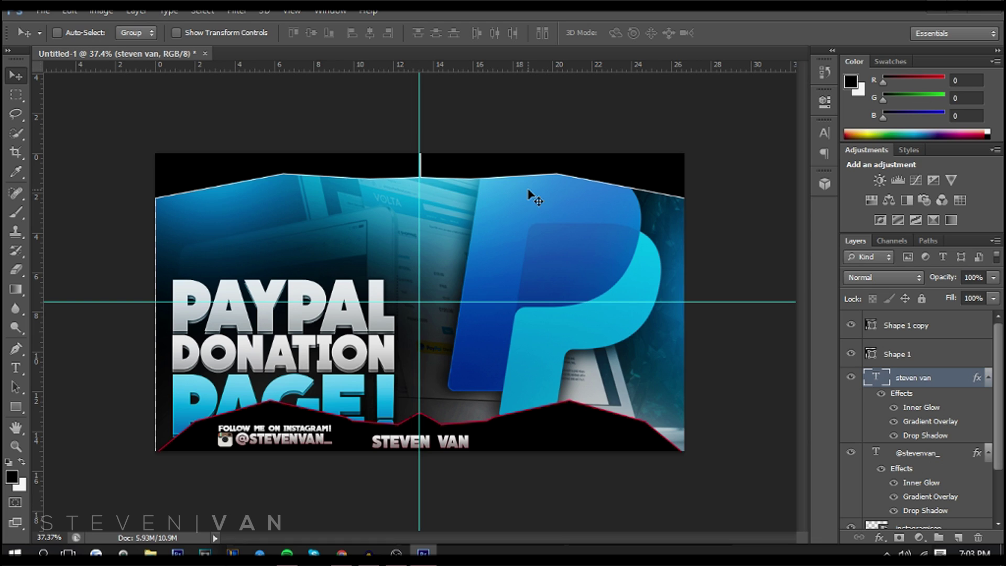
Merge the two upper banner halves, Shape 1 and Shape 1 copy, into one shape layer.
click(16, 446)
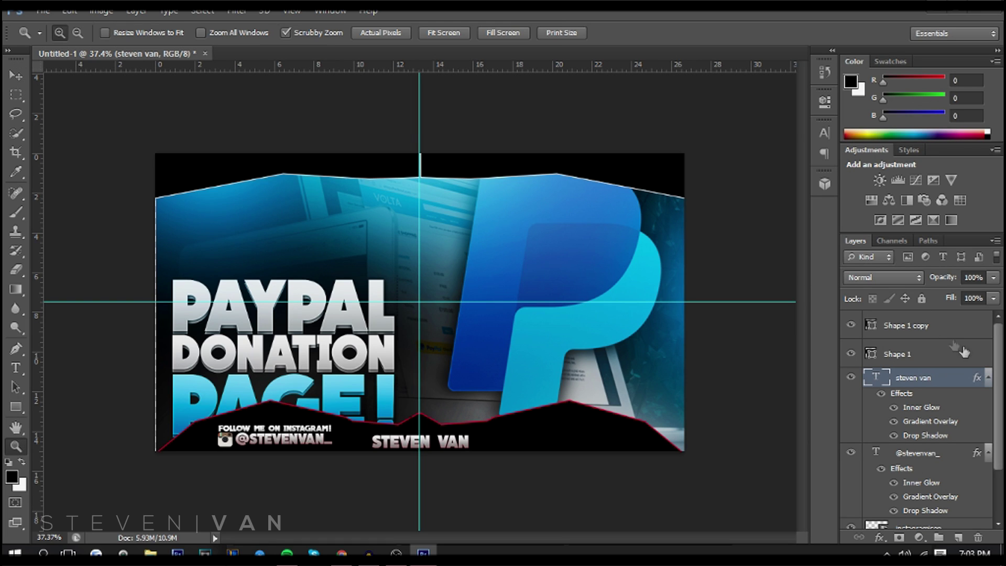
click(952, 358)
shift+click(934, 325)
key(ctrl+e)
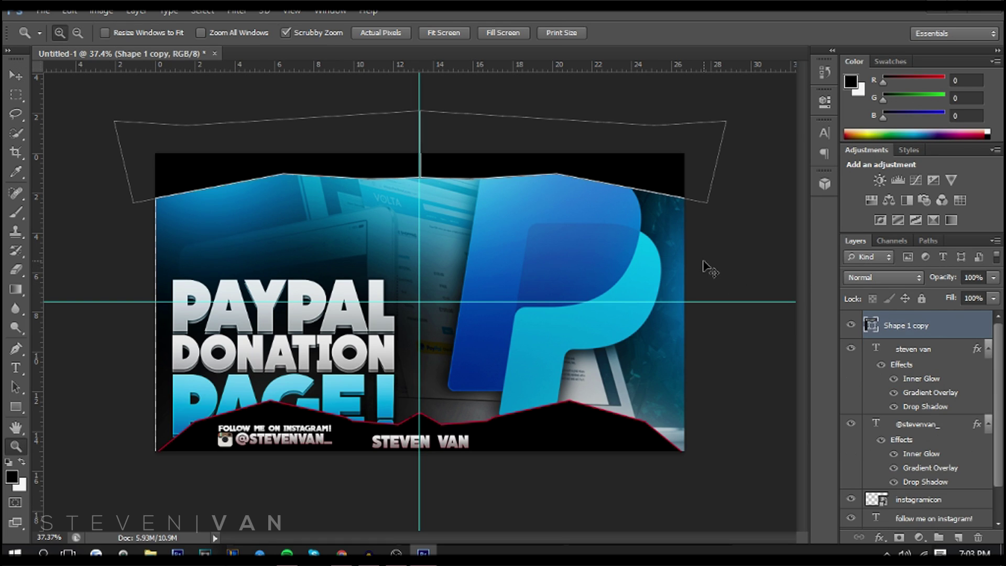
Stretch the merged upper banner shape slightly downward so it covers more of the canvas.
key(ctrl+t)
drag(425, 210, 423, 220)
key(Return)
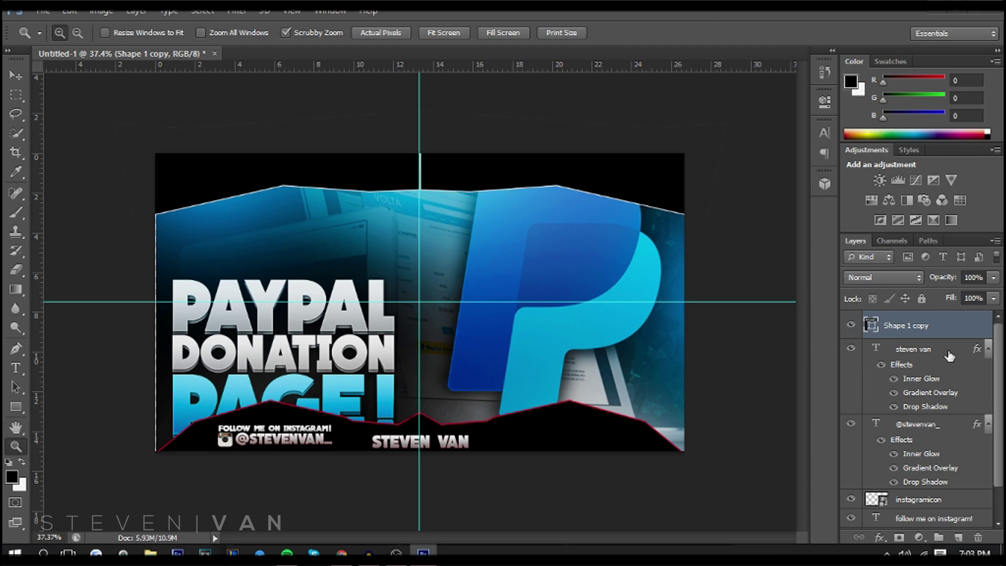
Draw a closed white four-sided shape about 650 by 219 px over the upper banner's left half, with one corner at the vertical guide.
click(950, 351)
click(922, 326)
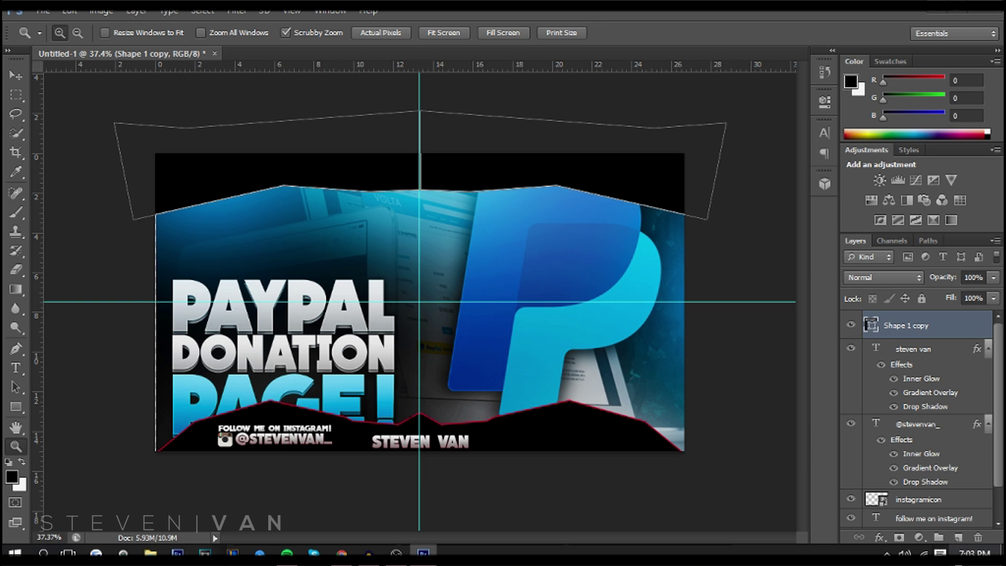
click(958, 537)
click(15, 350)
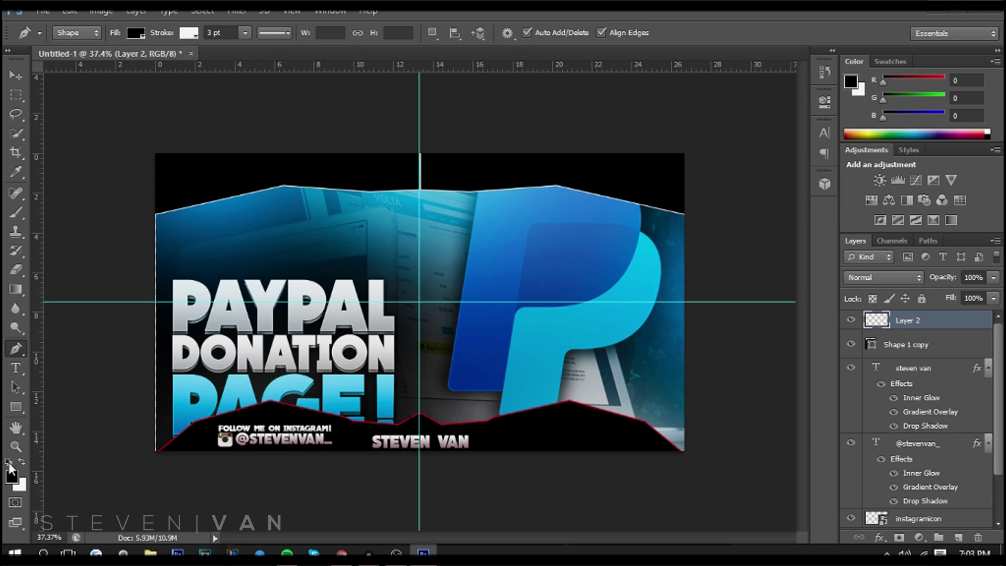
click(11, 476)
key(Return)
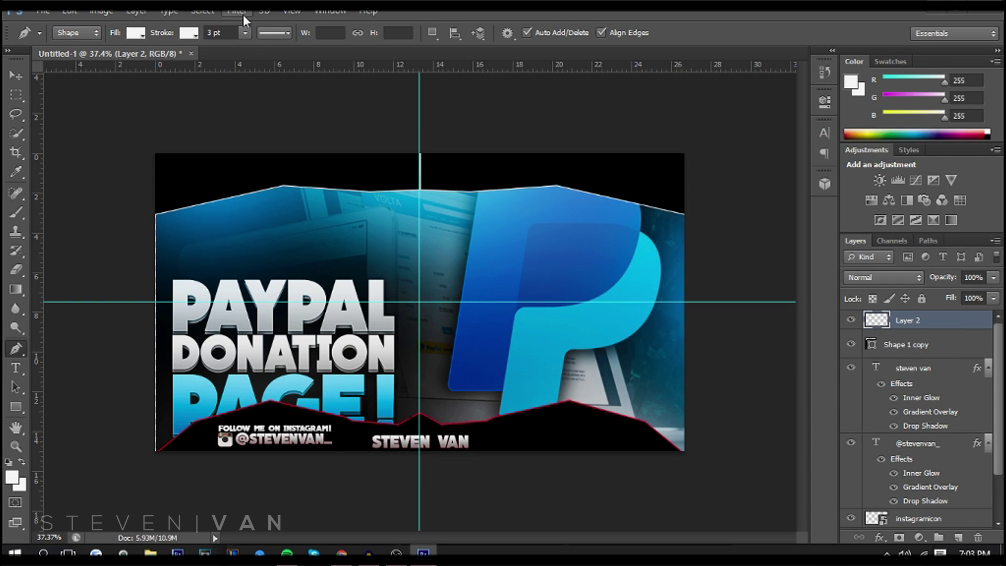
click(241, 138)
click(313, 195)
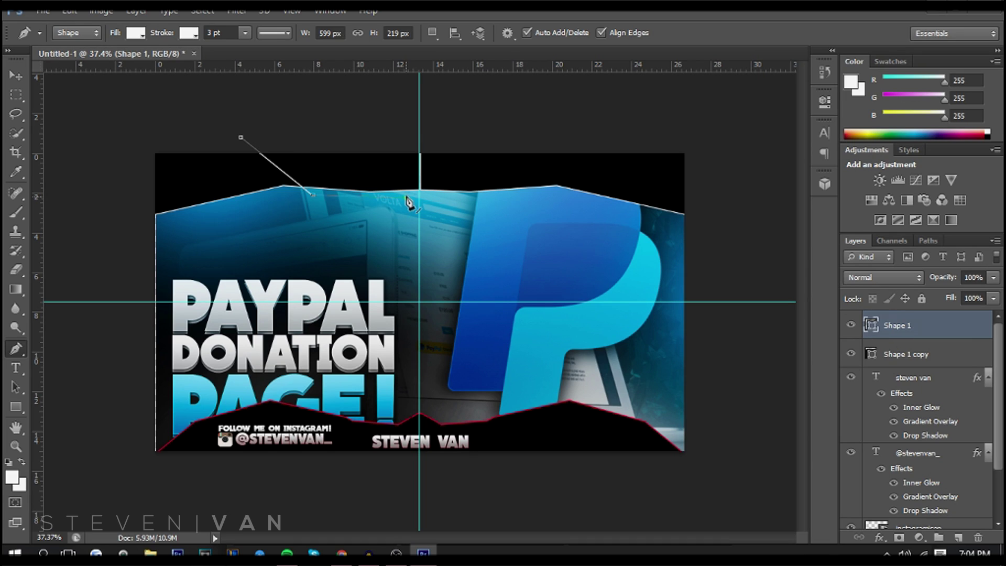
click(406, 198)
click(419, 152)
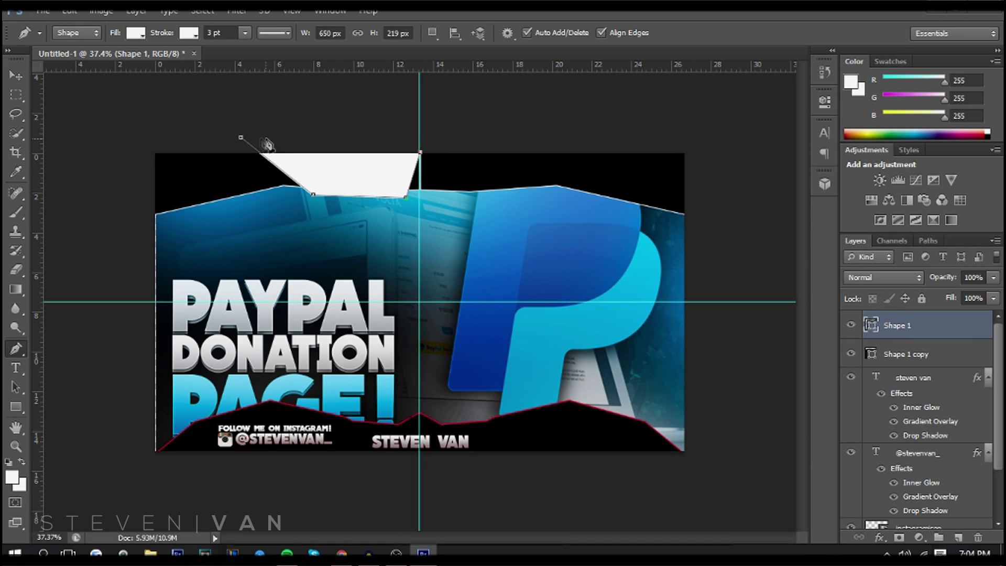
click(240, 138)
Try to delete the white shape's content using a selection made from its path, then deselect.
right_click(357, 176)
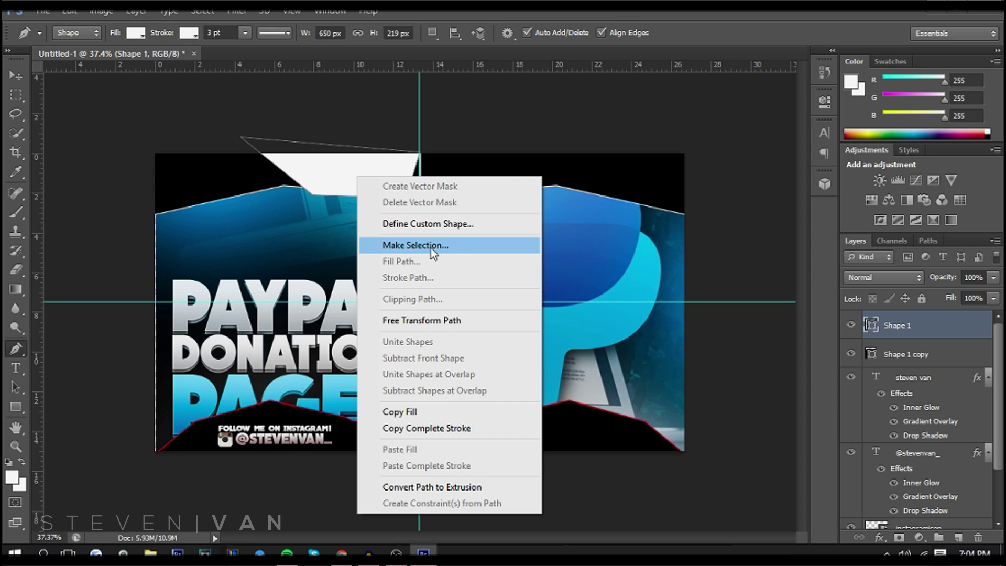
click(429, 245)
key(Return)
key(Delete)
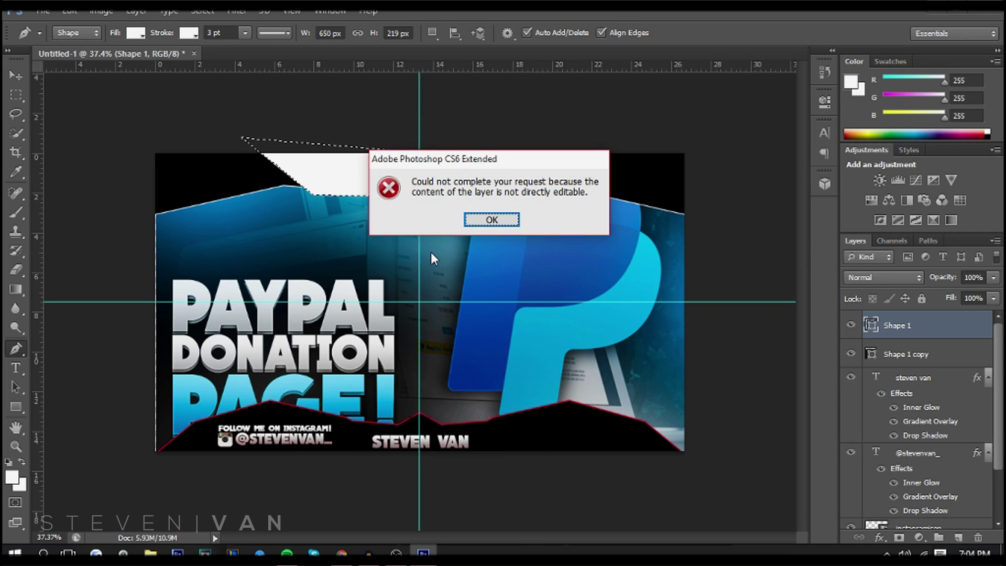
key(Return)
key(ctrl+d)
Duplicate the white shape, flip the copy horizontally and place it against the other side of the vertical guide.
key(ctrl+j)
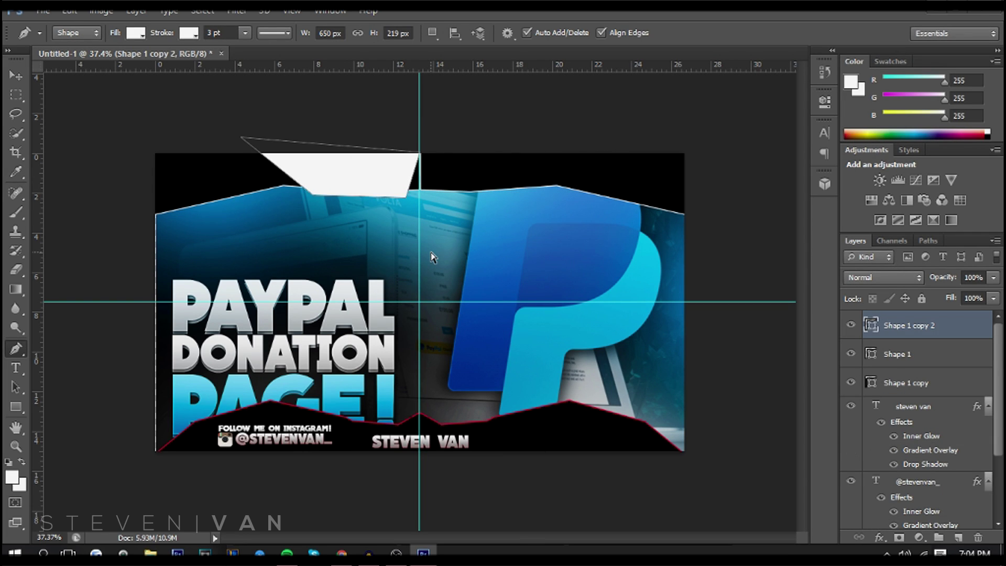
key(ctrl+t)
right_click(373, 191)
click(436, 407)
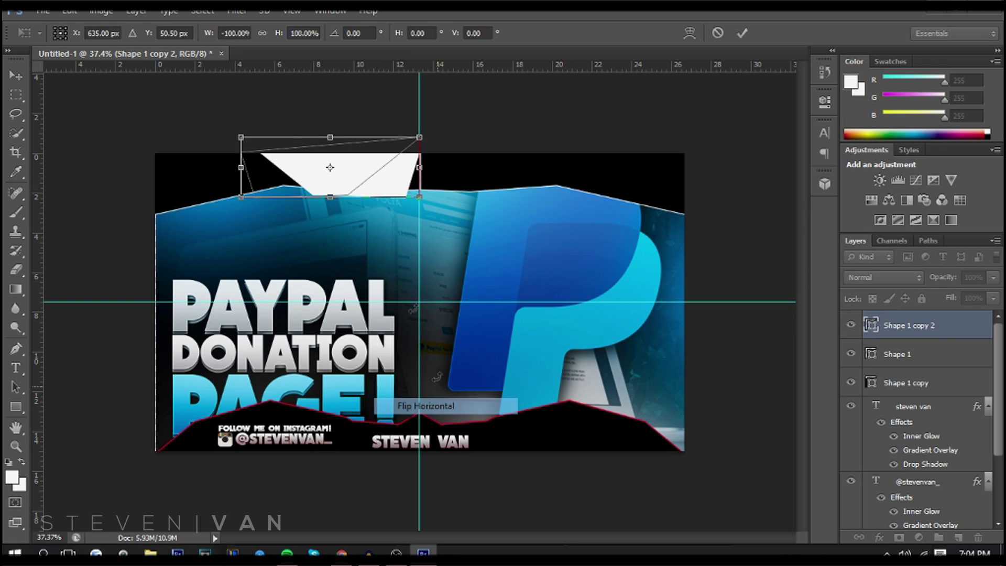
drag(344, 168, 528, 178)
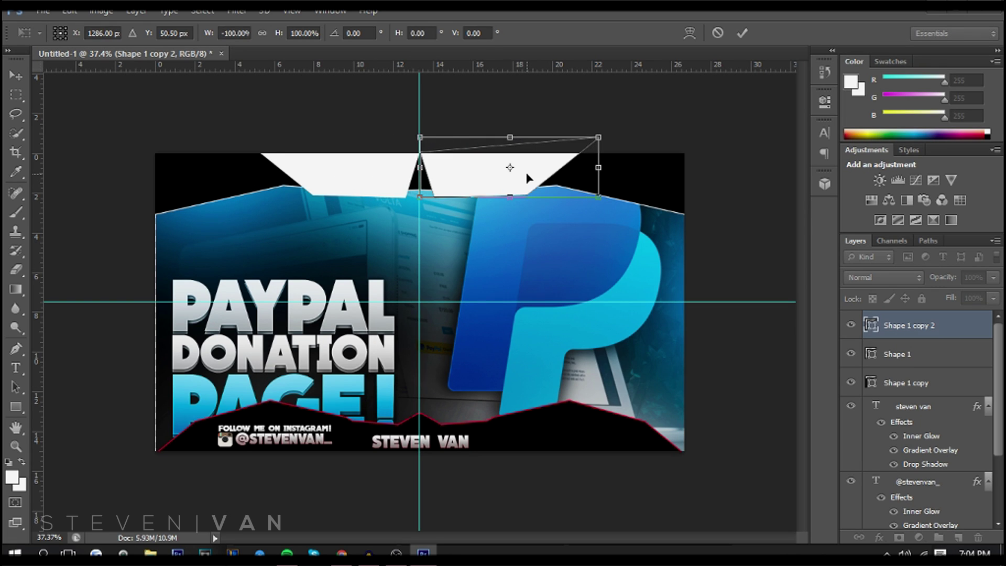
key(Return)
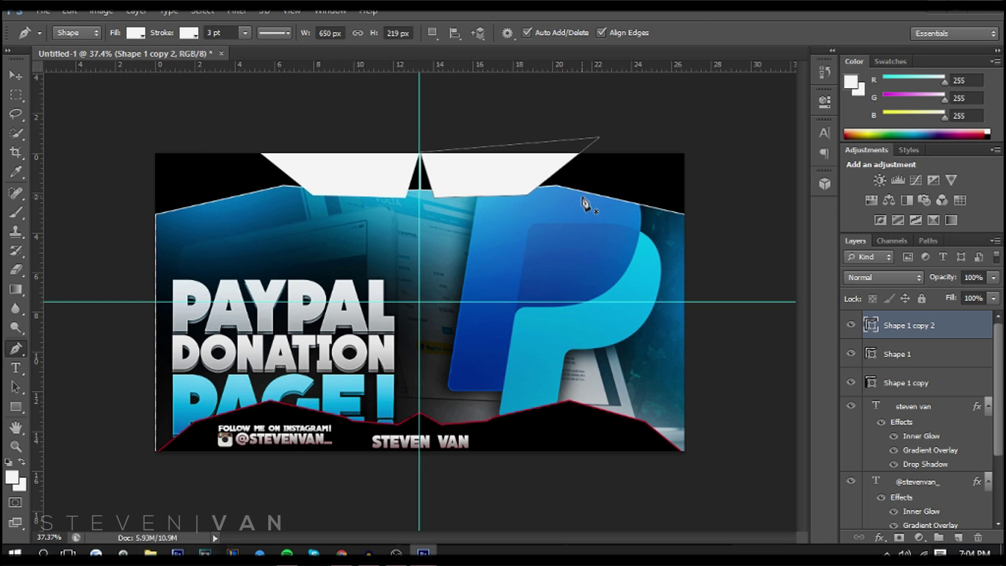
Widen the flipped white copy to 960 px so it reaches the canvas's right edge.
key(ctrl+t)
drag(602, 169, 686, 168)
key(Return)
Widen the original white shape to about 959 px so it reaches the canvas's left edge.
key(Return)
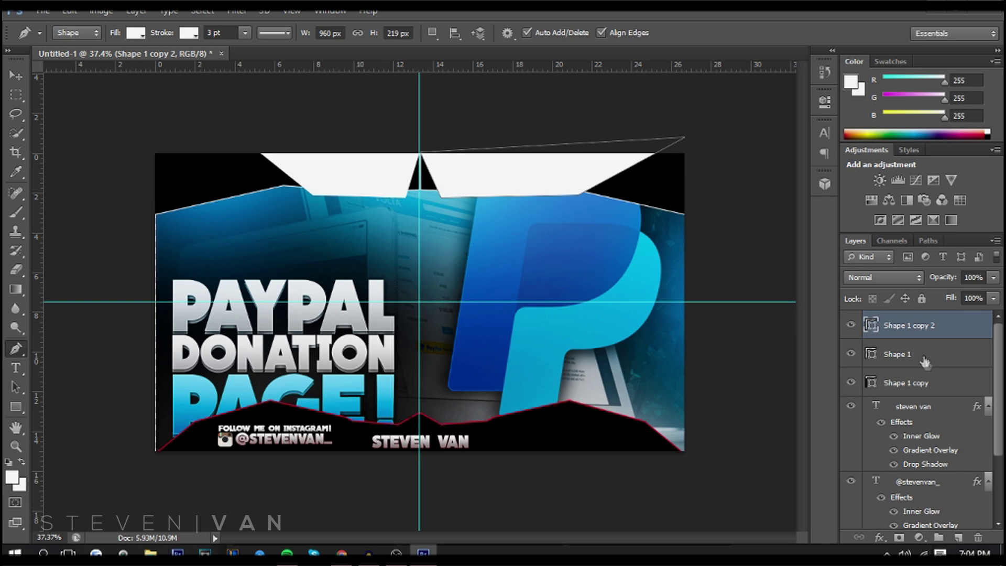
click(925, 359)
key(ctrl+t)
drag(237, 168, 156, 168)
key(Return)
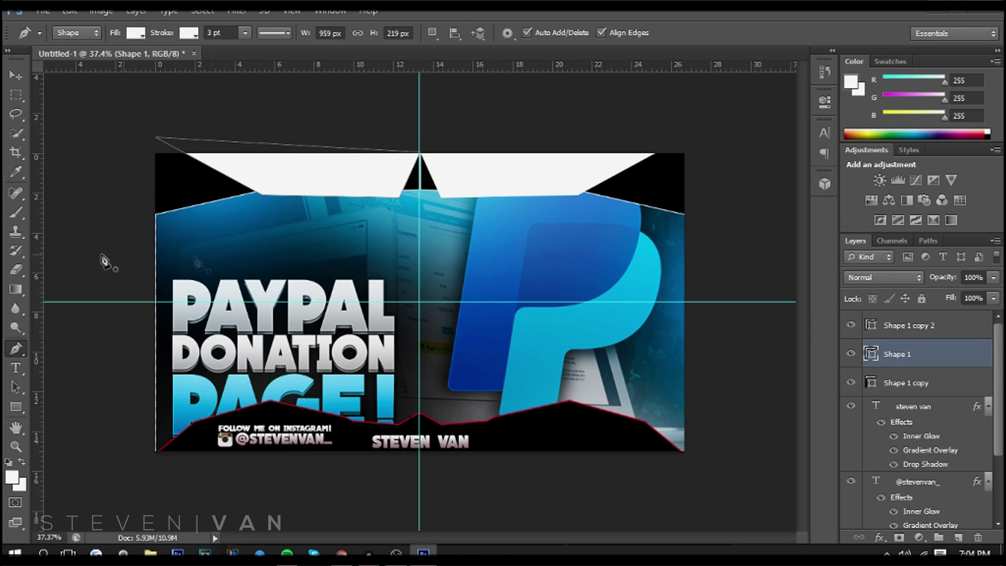
Add the text "thanks for watching!" over the right white shape and colour it black (000000).
click(15, 368)
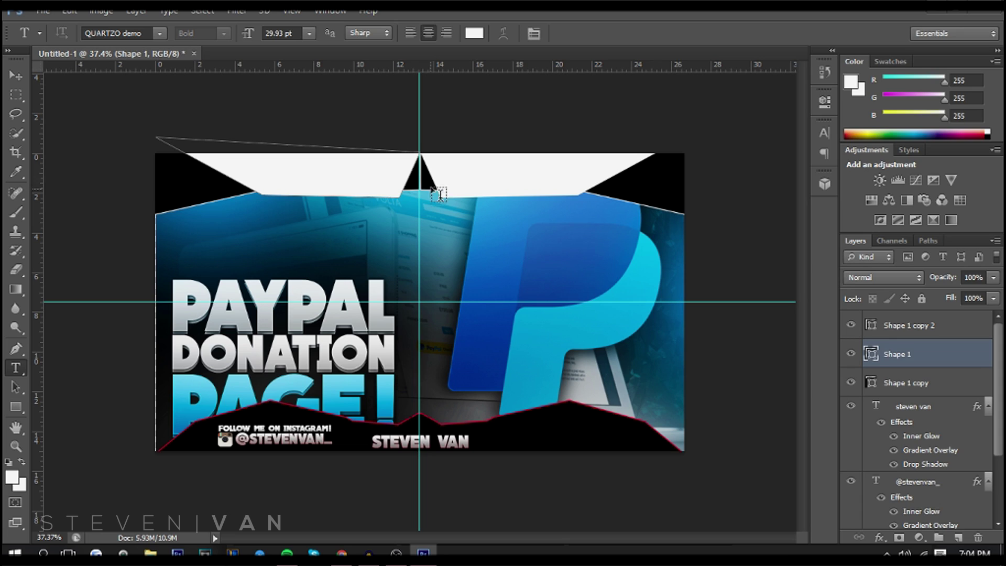
click(464, 177)
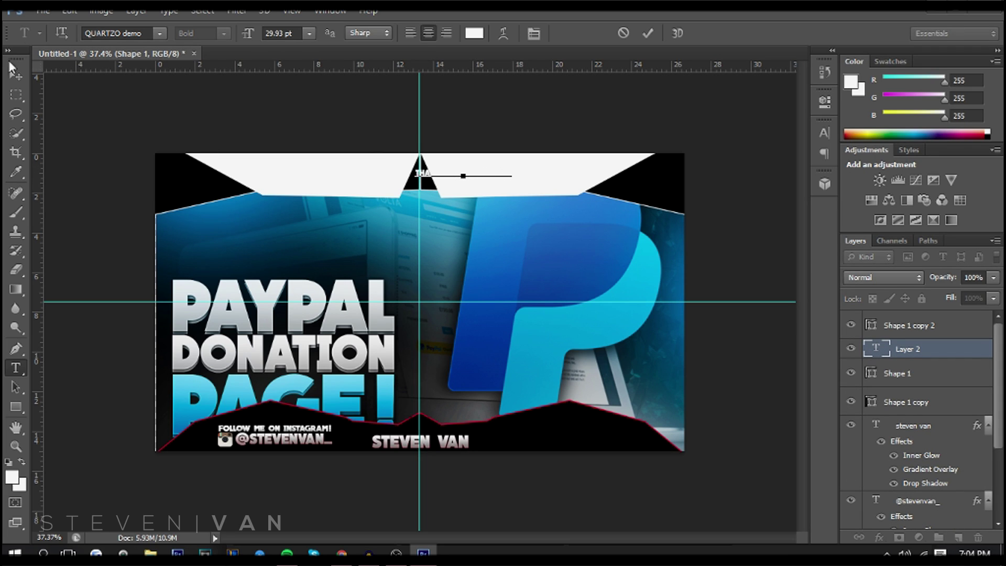
key(ctrl+a)
click(477, 33)
drag(648, 306, 715, 358)
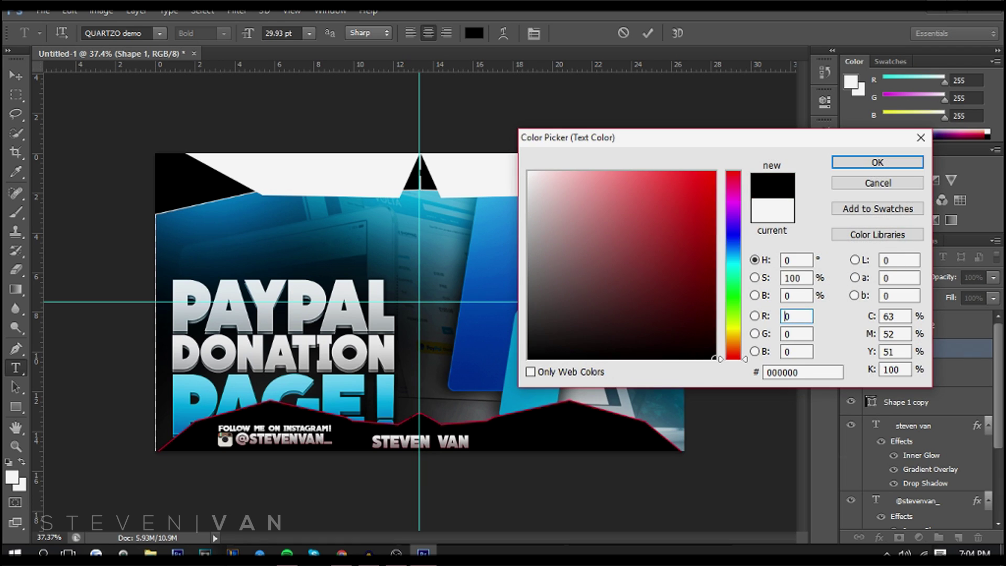
key(Return)
click(22, 77)
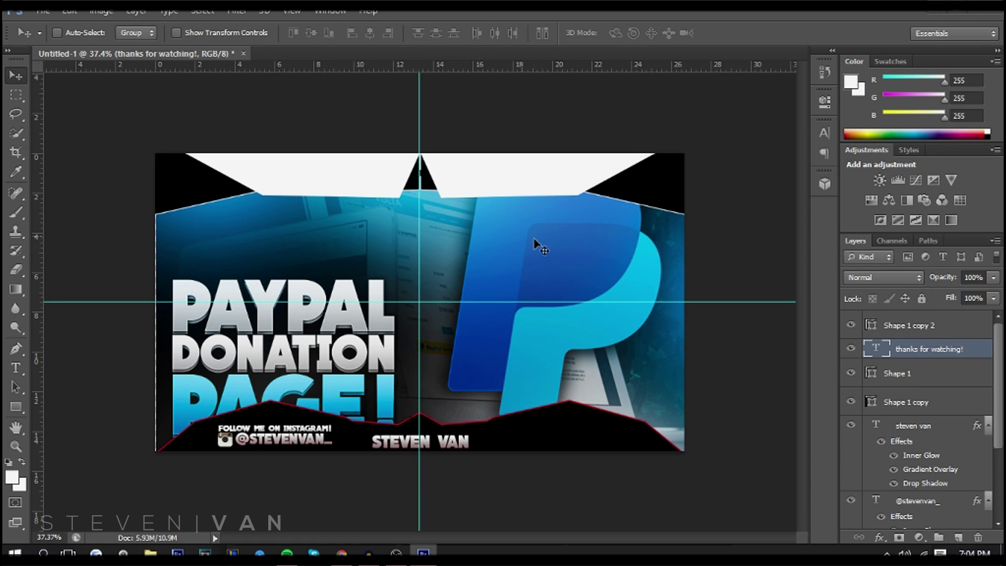
Bring the "thanks for watching!" text layer above all the shapes and enlarge the text to fit within the right white shape.
drag(522, 212, 589, 211)
drag(956, 346, 957, 320)
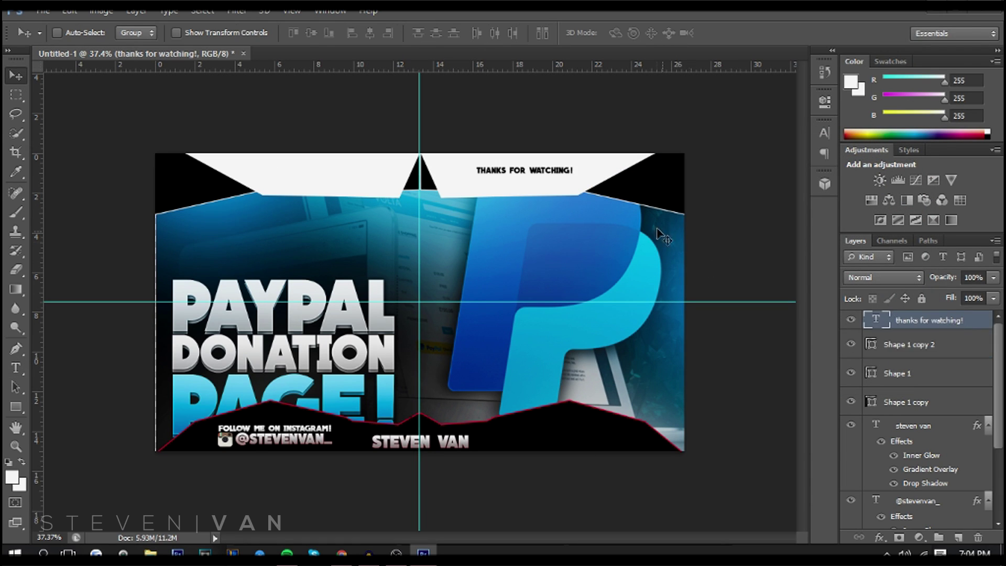
key(ctrl+t)
drag(576, 176, 626, 181)
drag(603, 174, 573, 172)
key(Return)
key(Return)
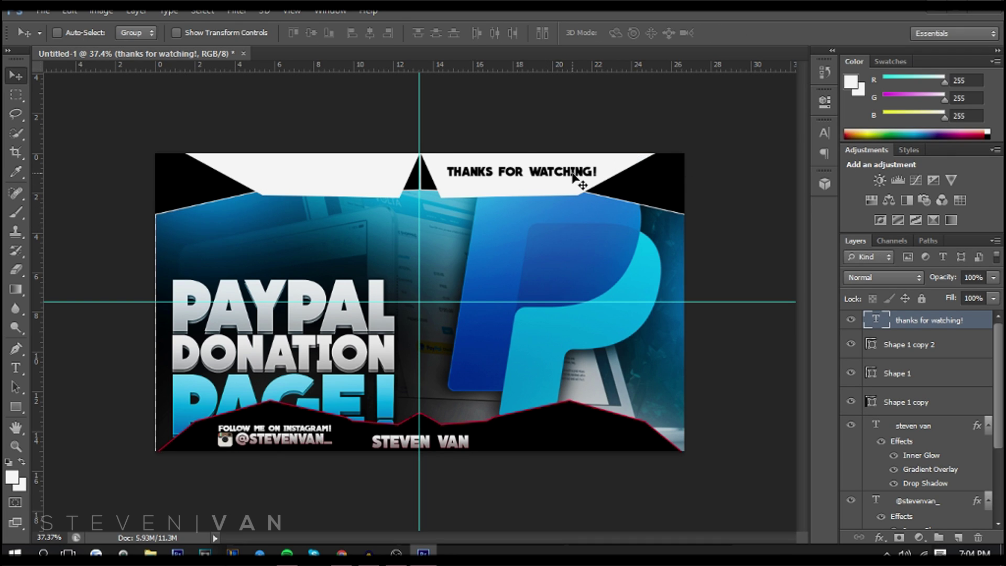